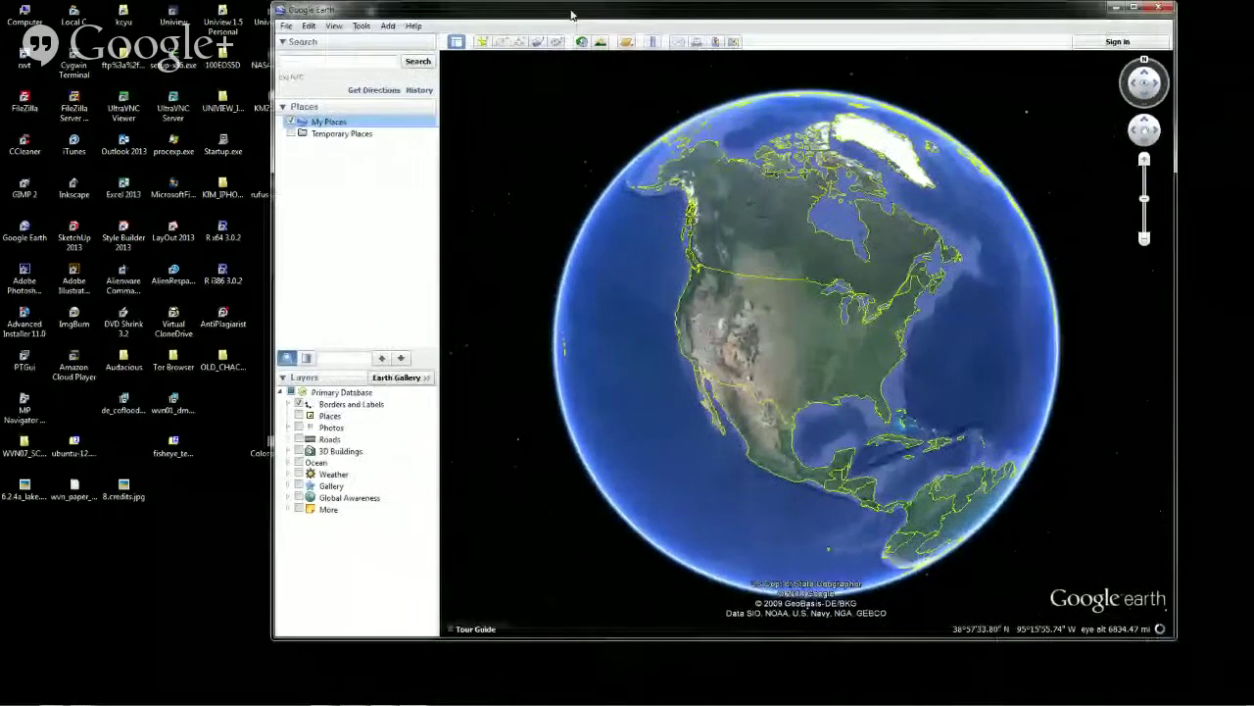
Step: Zoom the globe in on Colorado and its neighbouring states
scroll(751, 351, up, 5)
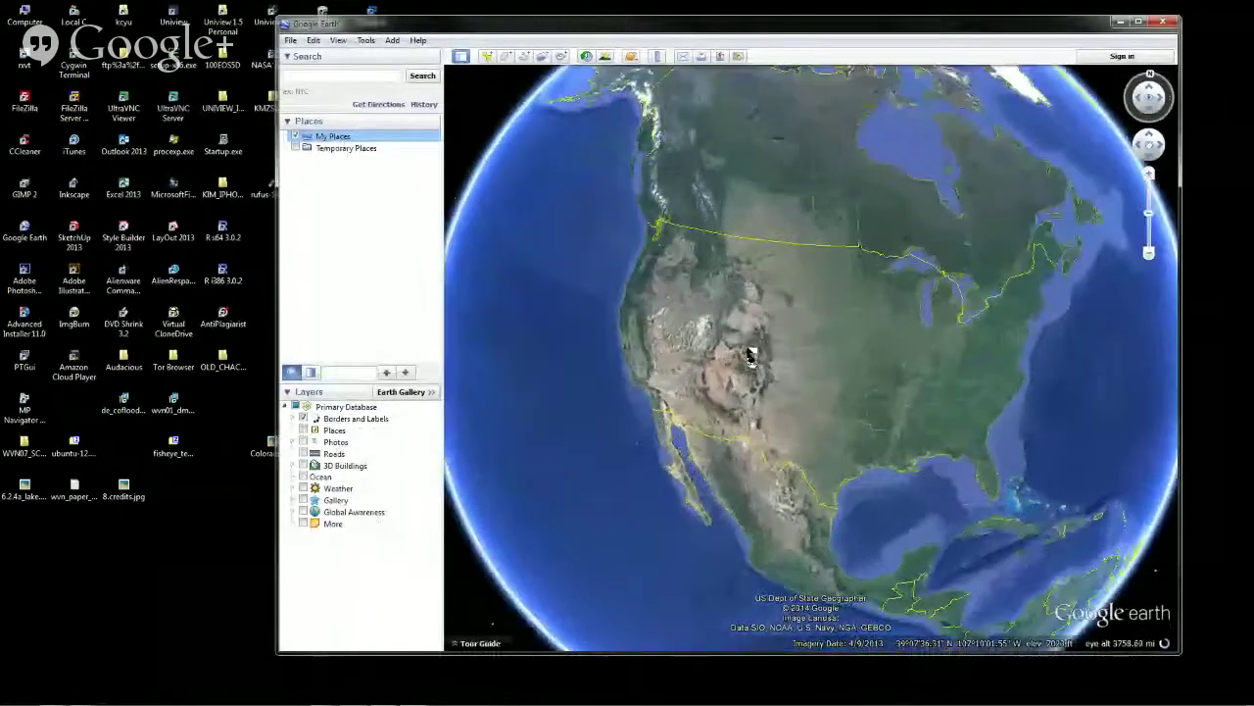
scroll(751, 355, up, 2)
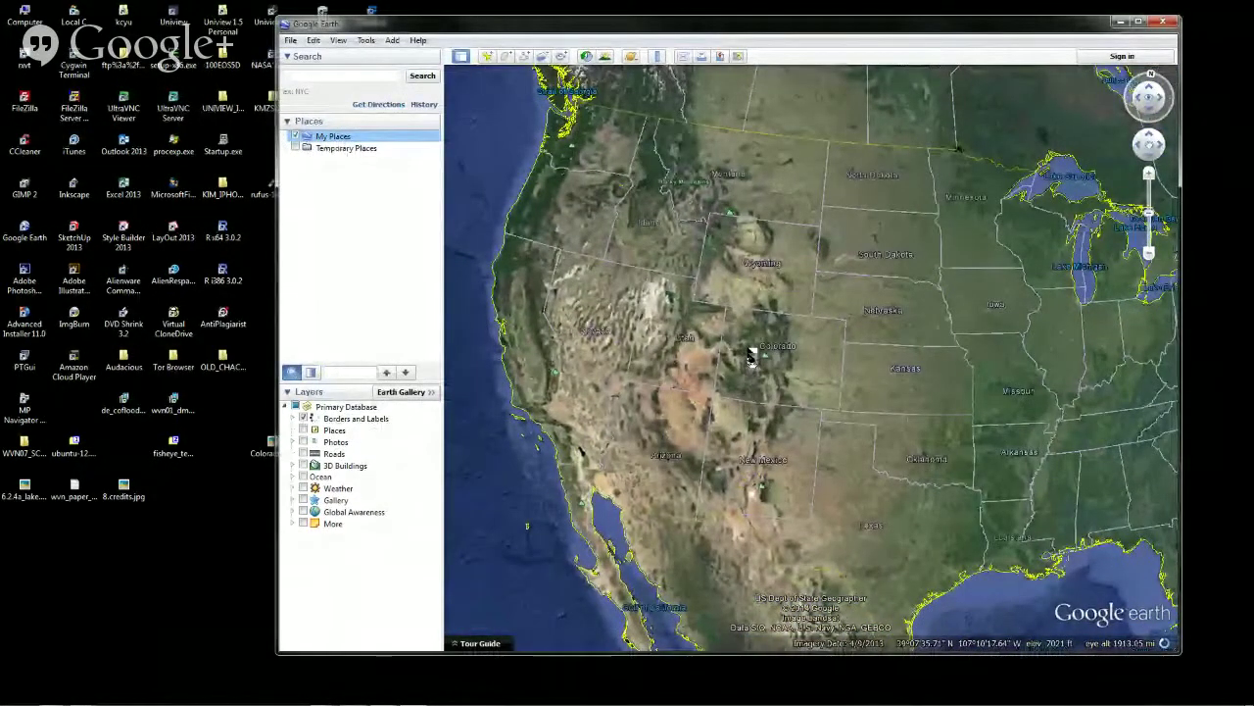
scroll(750, 354, up, 2)
scroll(751, 355, up, 2)
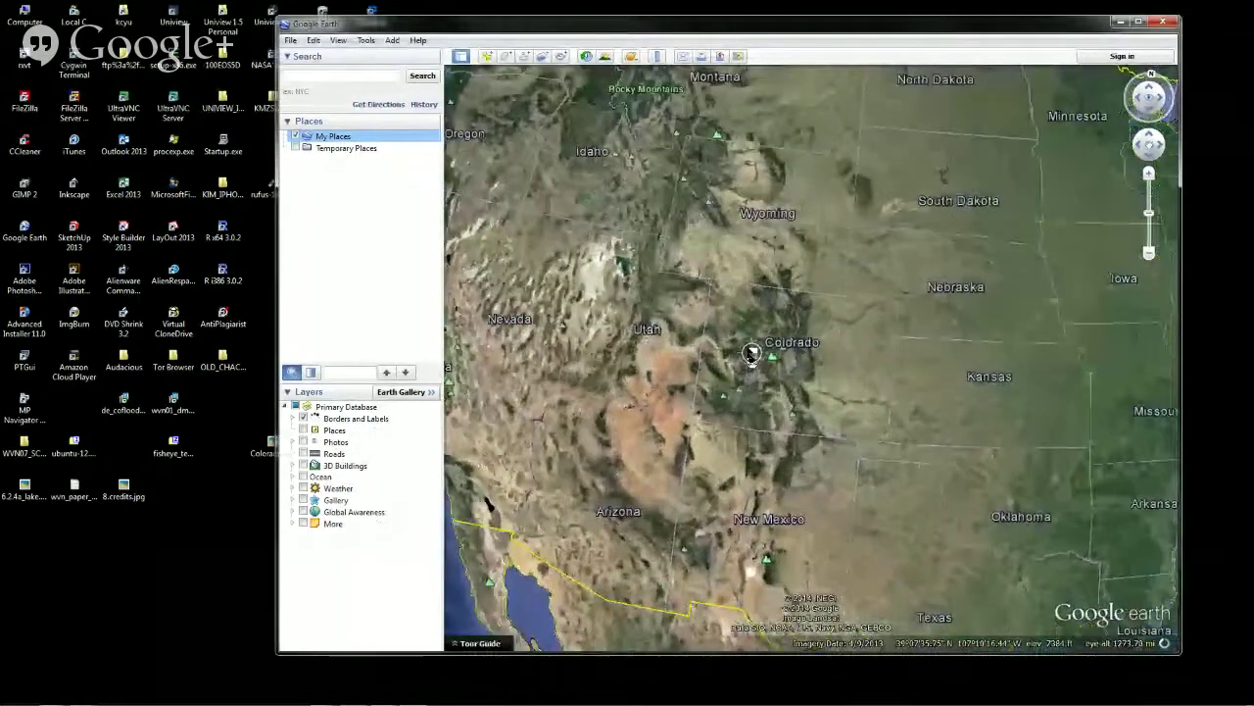
scroll(755, 359, up, 1)
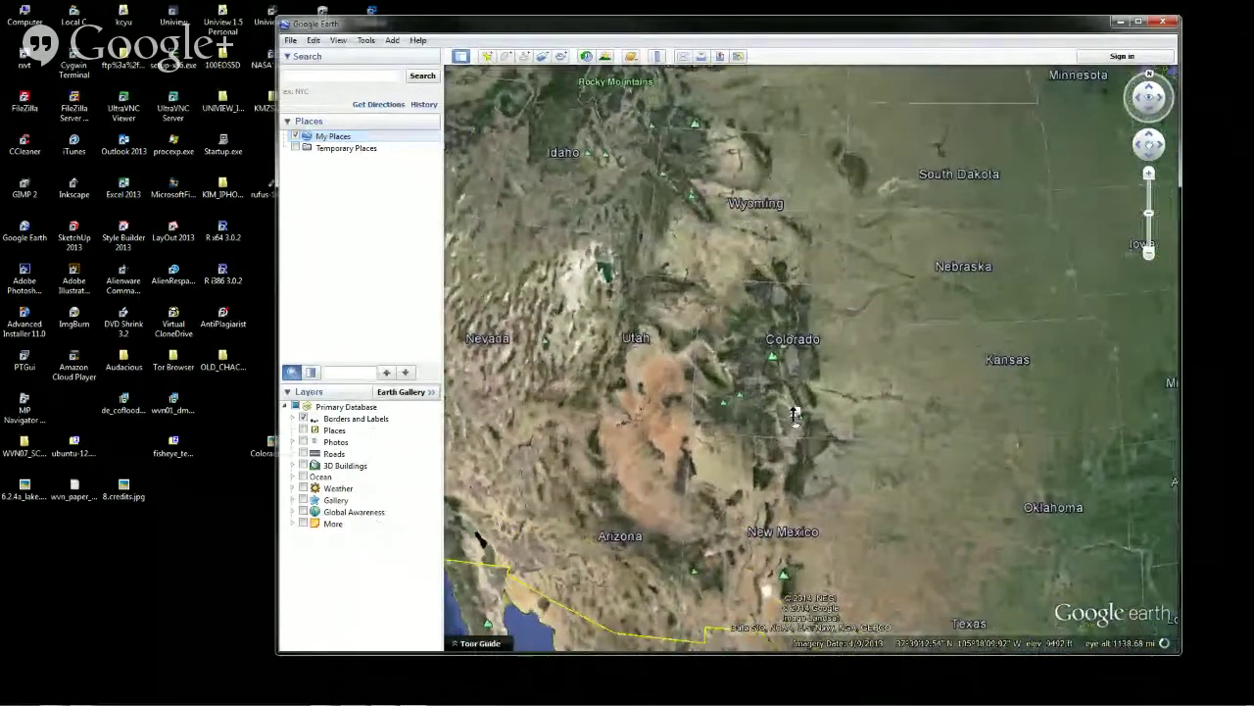
drag(796, 412, 757, 436)
scroll(754, 434, up, 2)
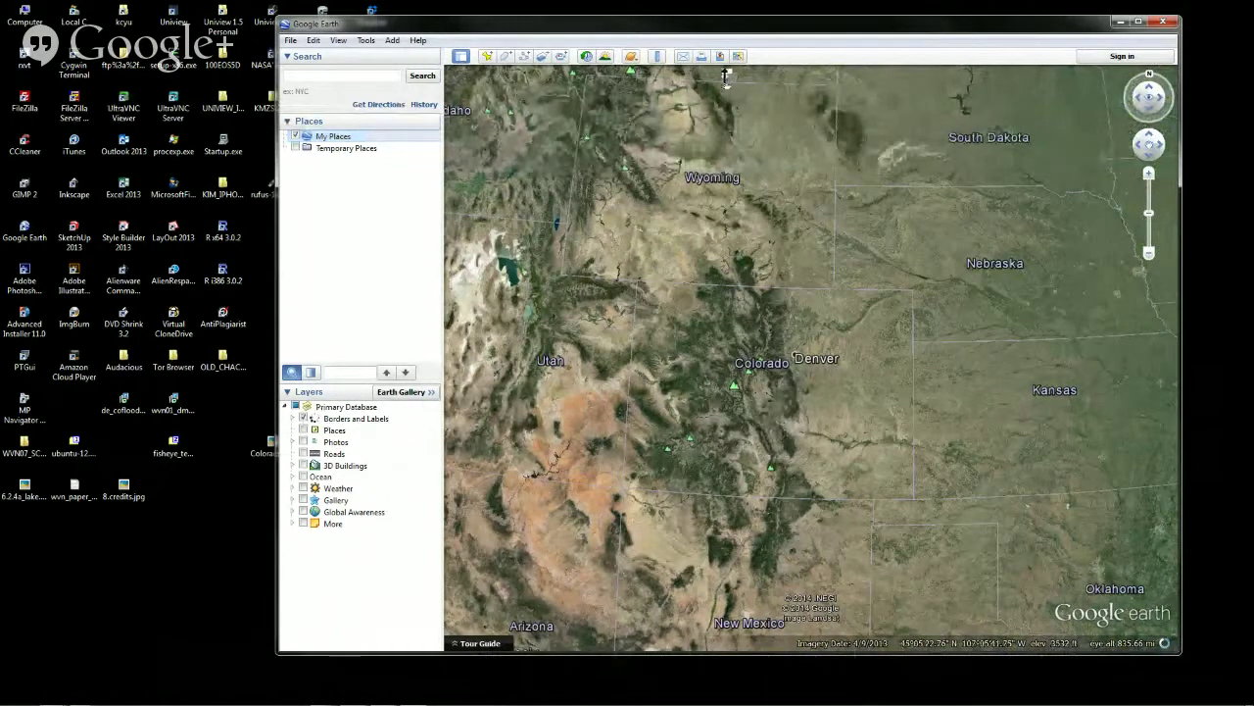
drag(725, 25, 752, 20)
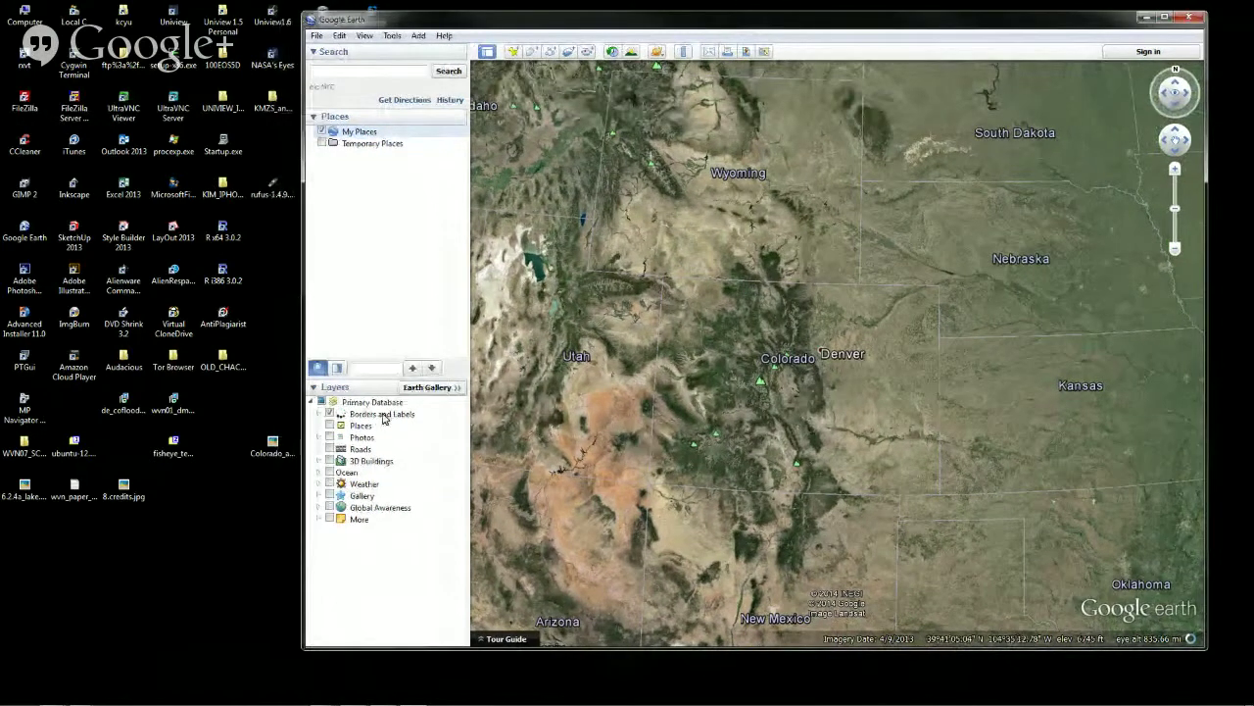
Step: Preview the Colorado satellite image stored on the desktop and close the viewer
click(273, 444)
double_click(273, 444)
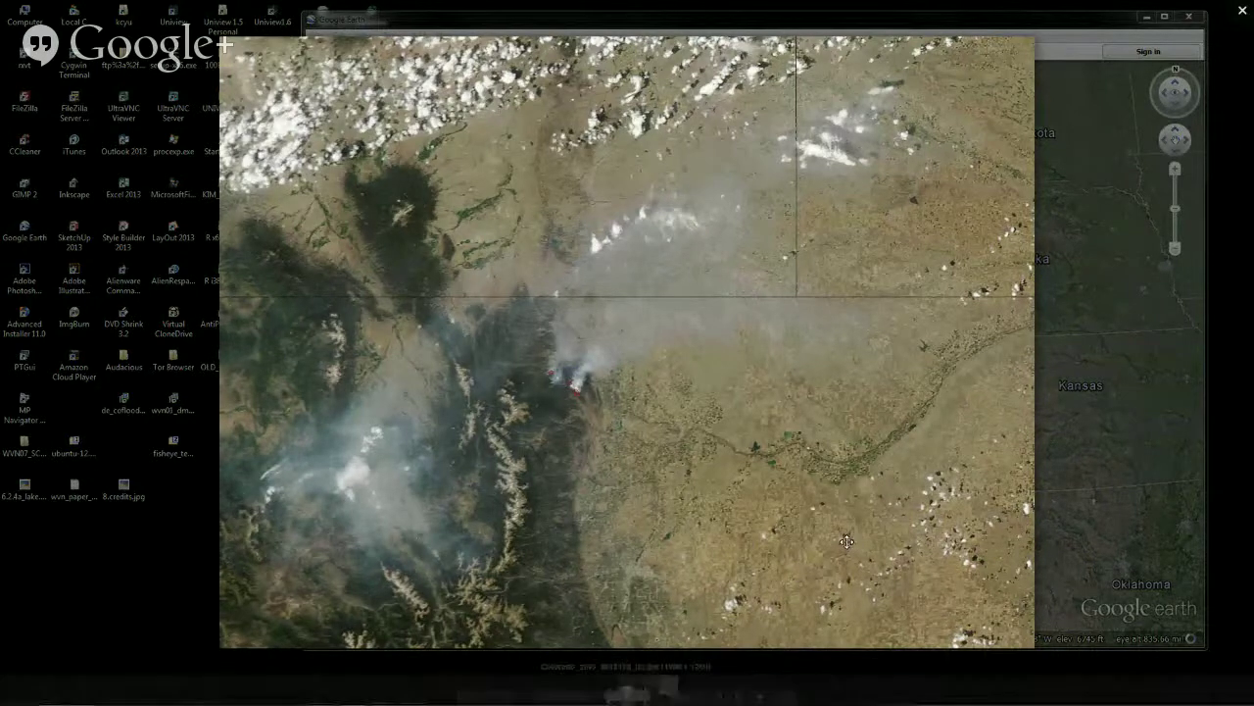
key(Escape)
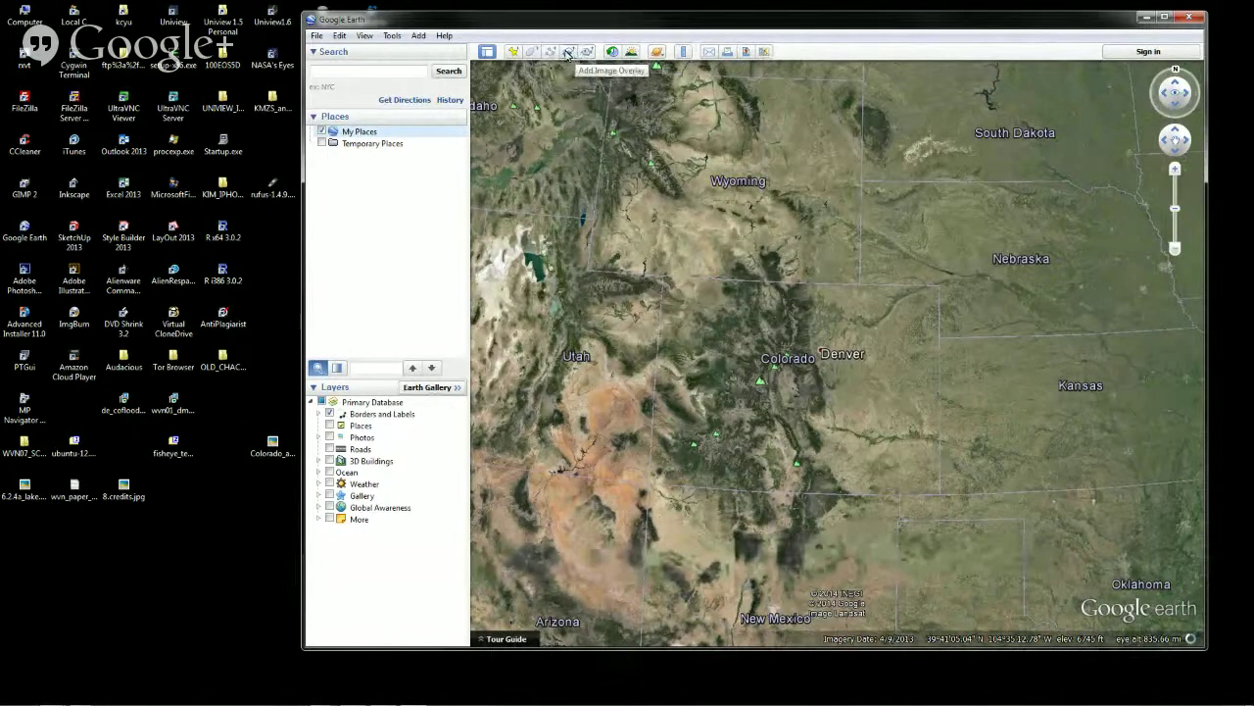
Step: Create an image overlay named HighParkFire using Colorado_amo_2012170_lrg.jpg from the desktop
click(568, 54)
drag(344, 225, 600, 308)
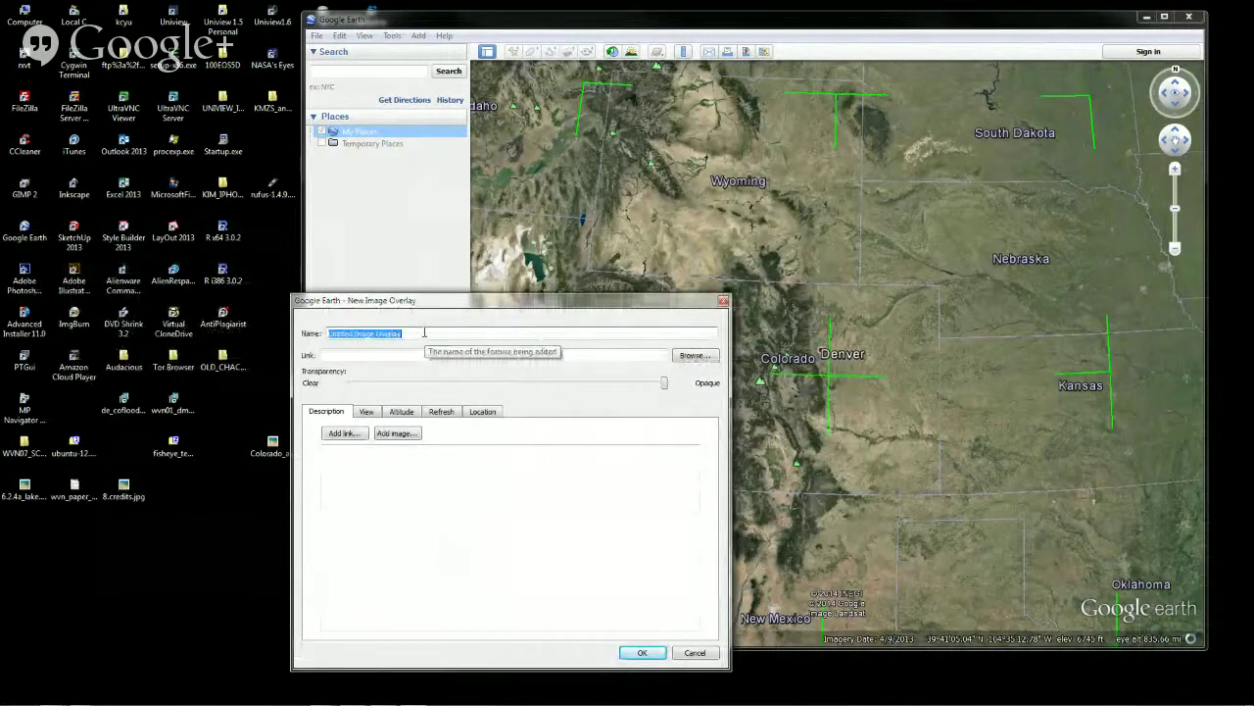
text(HighParkFire)
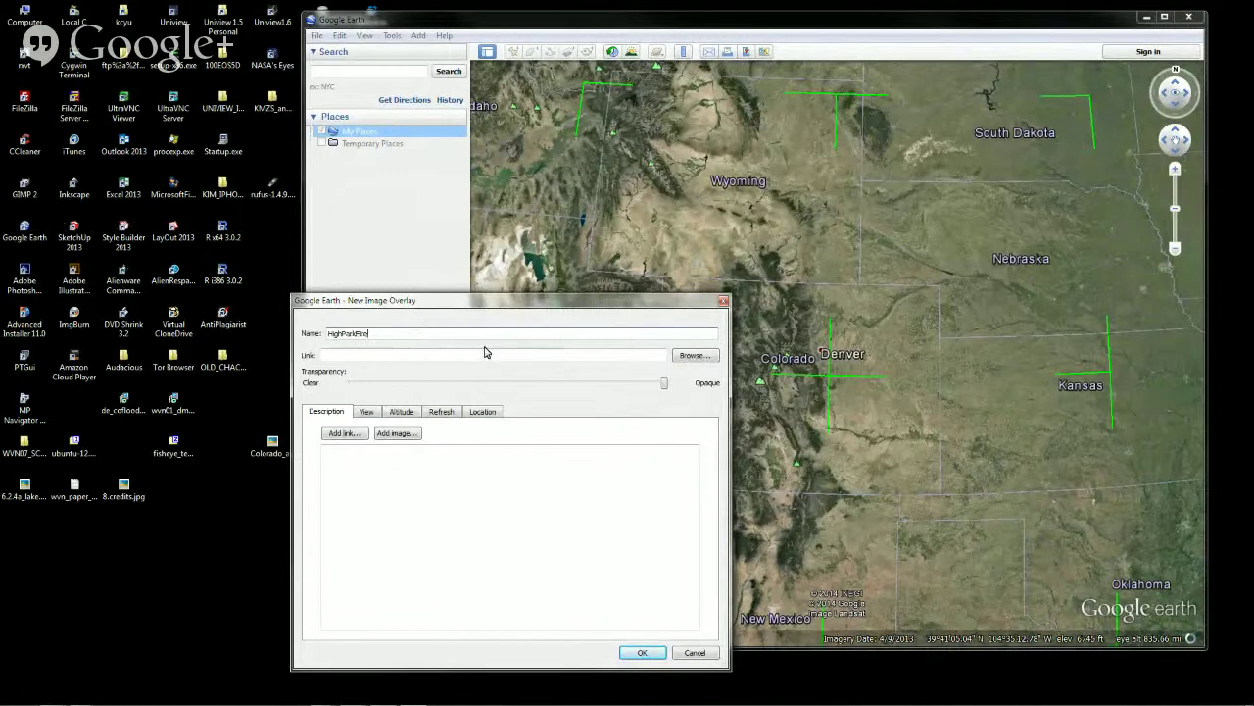
click(694, 356)
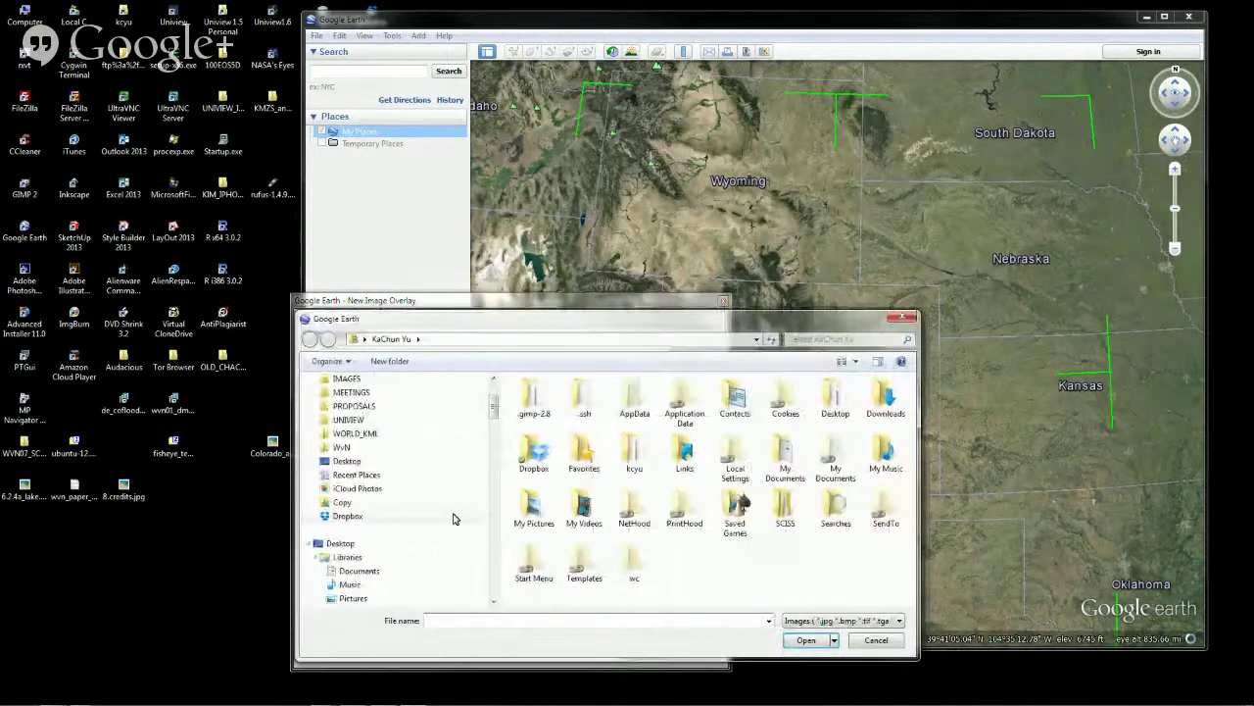
click(353, 462)
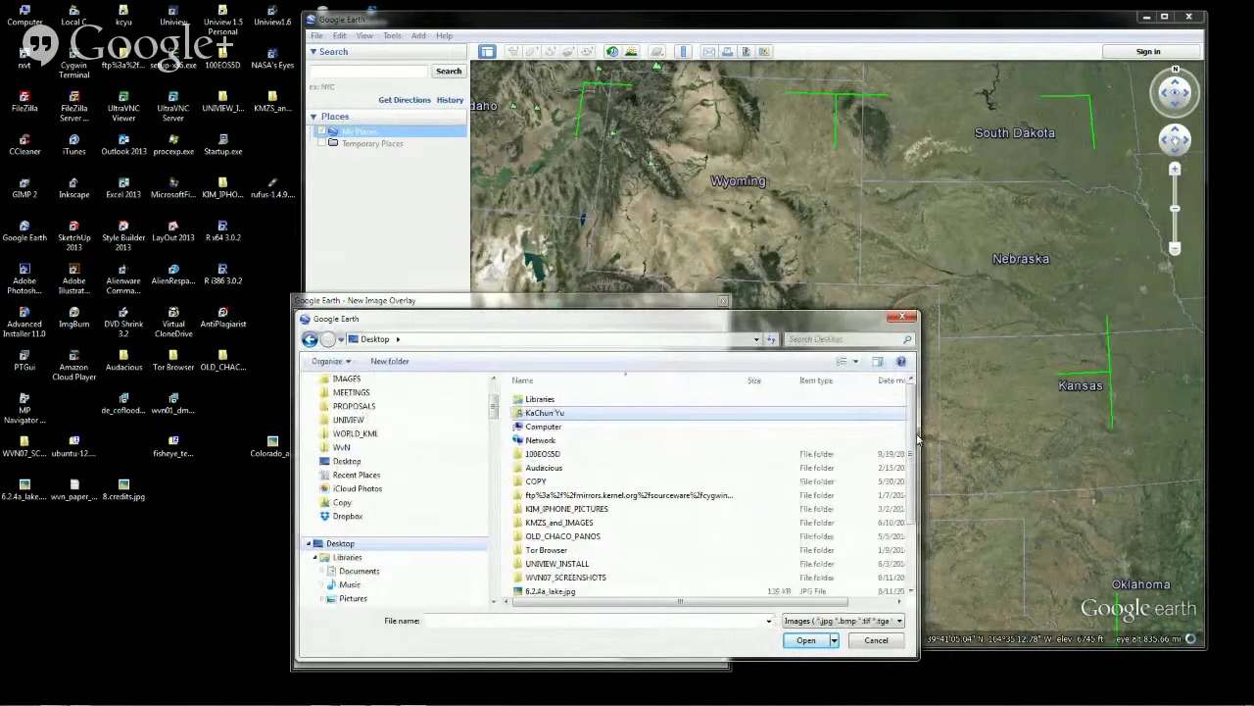
scroll(917, 440, down, 3)
double_click(627, 452)
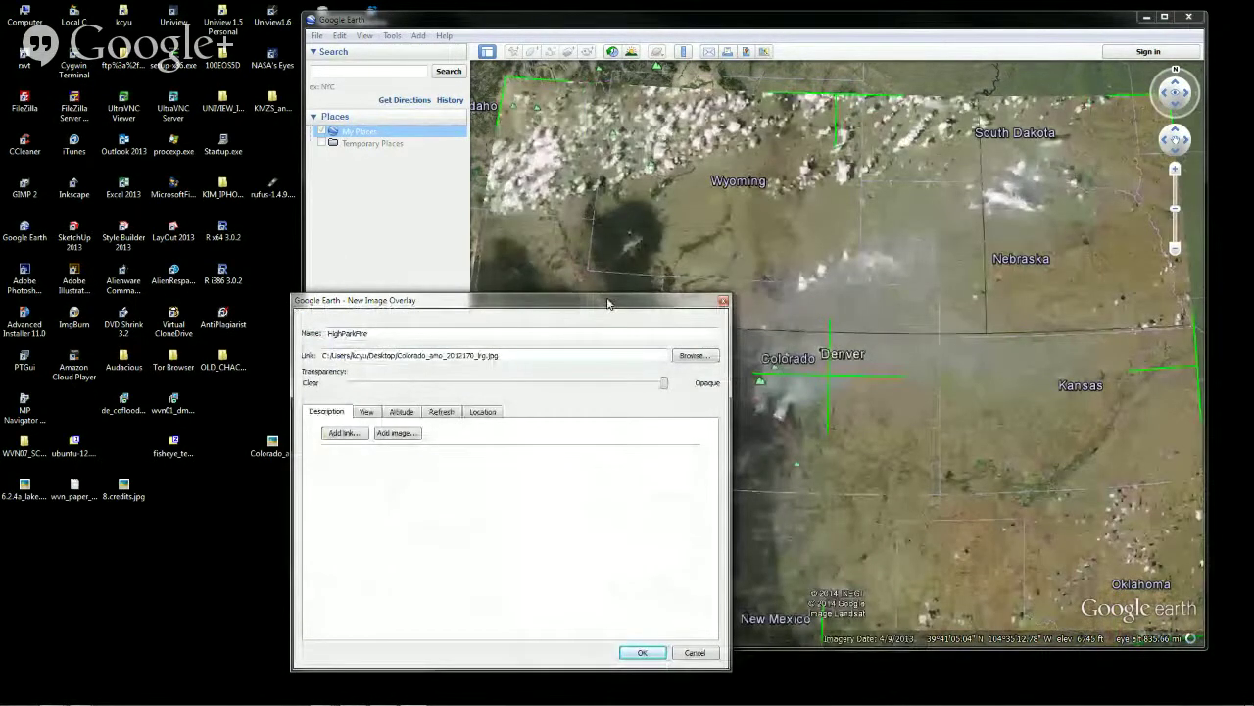
Step: Move the overlay settings off the map and shrink the overlay from two opposite corners to roughly cover Colorado and its surroundings
drag(608, 304, 265, 208)
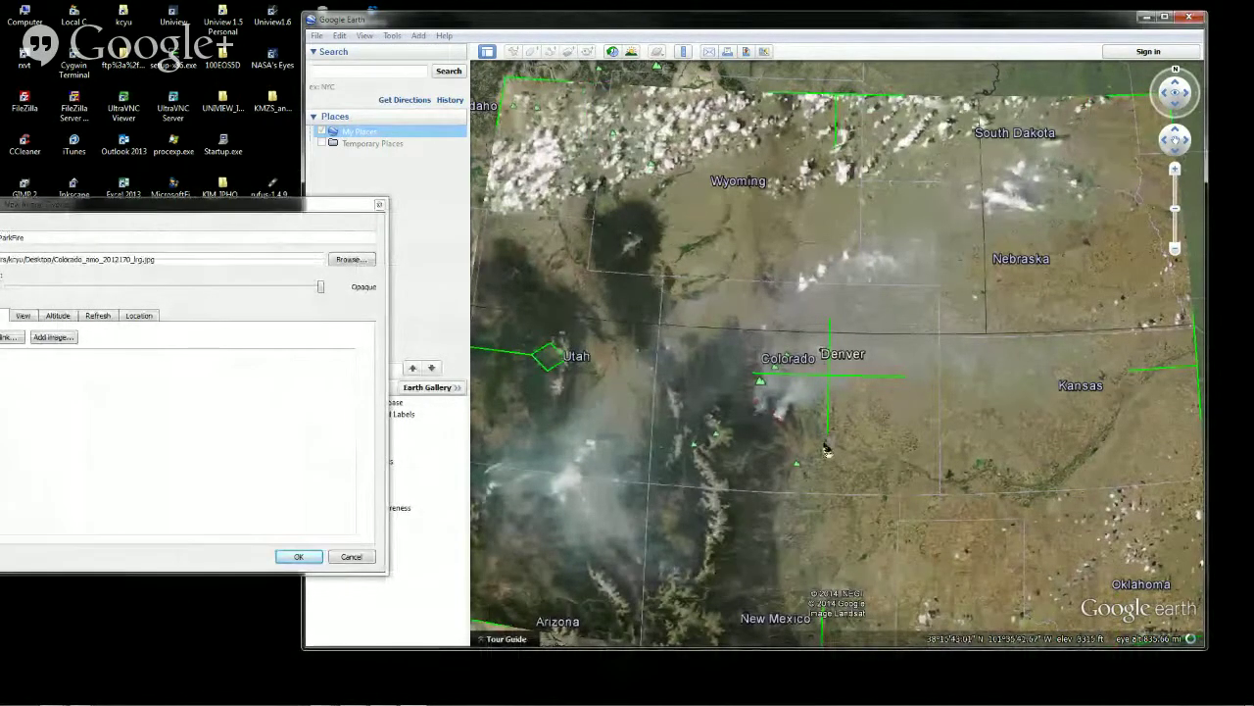
scroll(884, 396, down, 3)
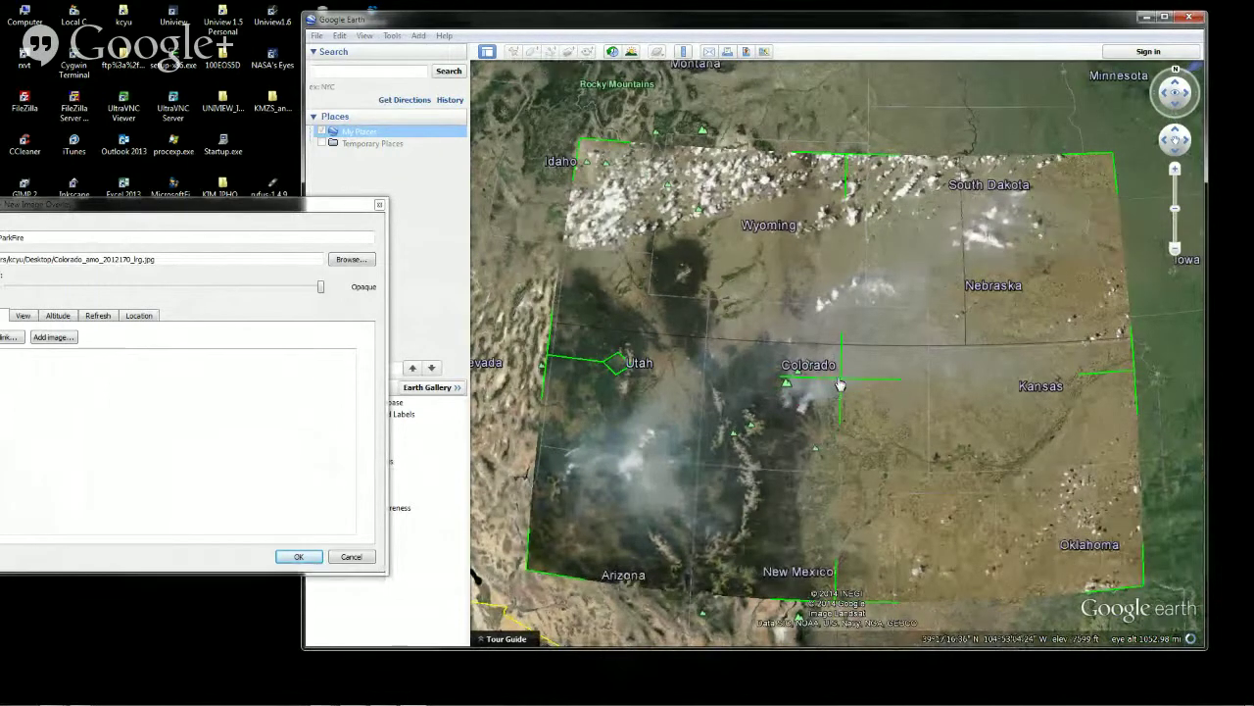
drag(840, 385, 835, 356)
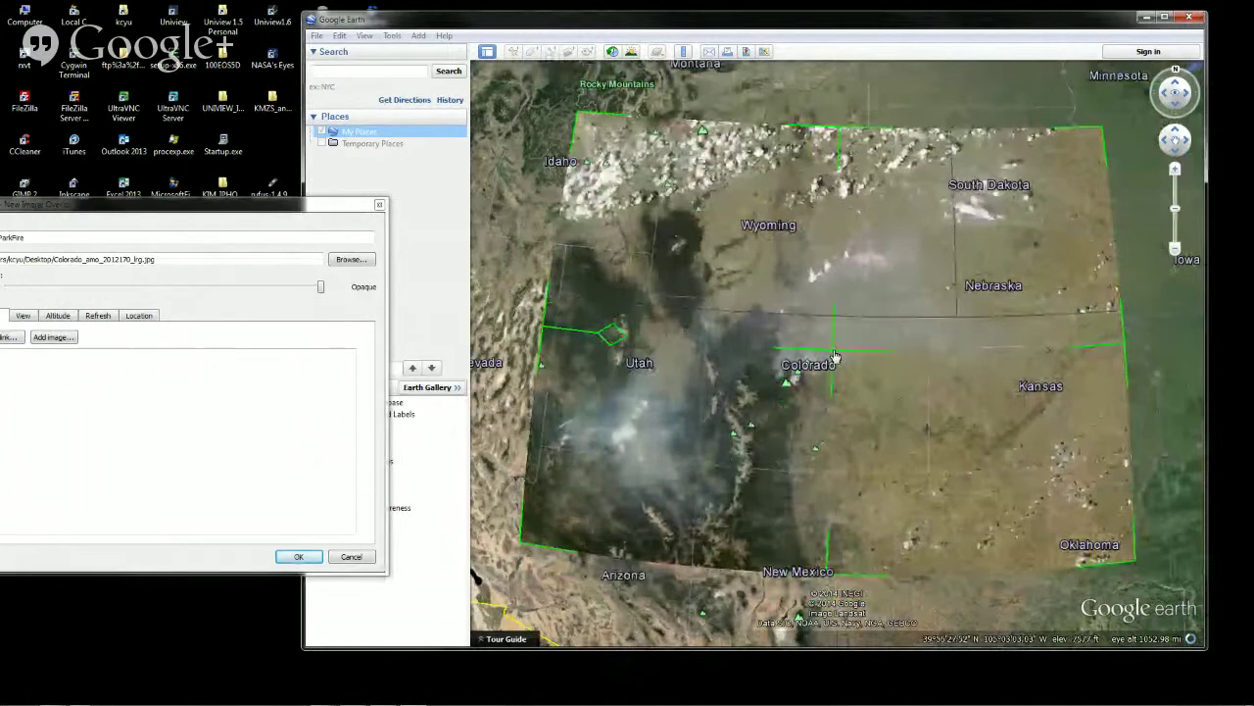
drag(579, 115, 775, 290)
drag(947, 448, 816, 357)
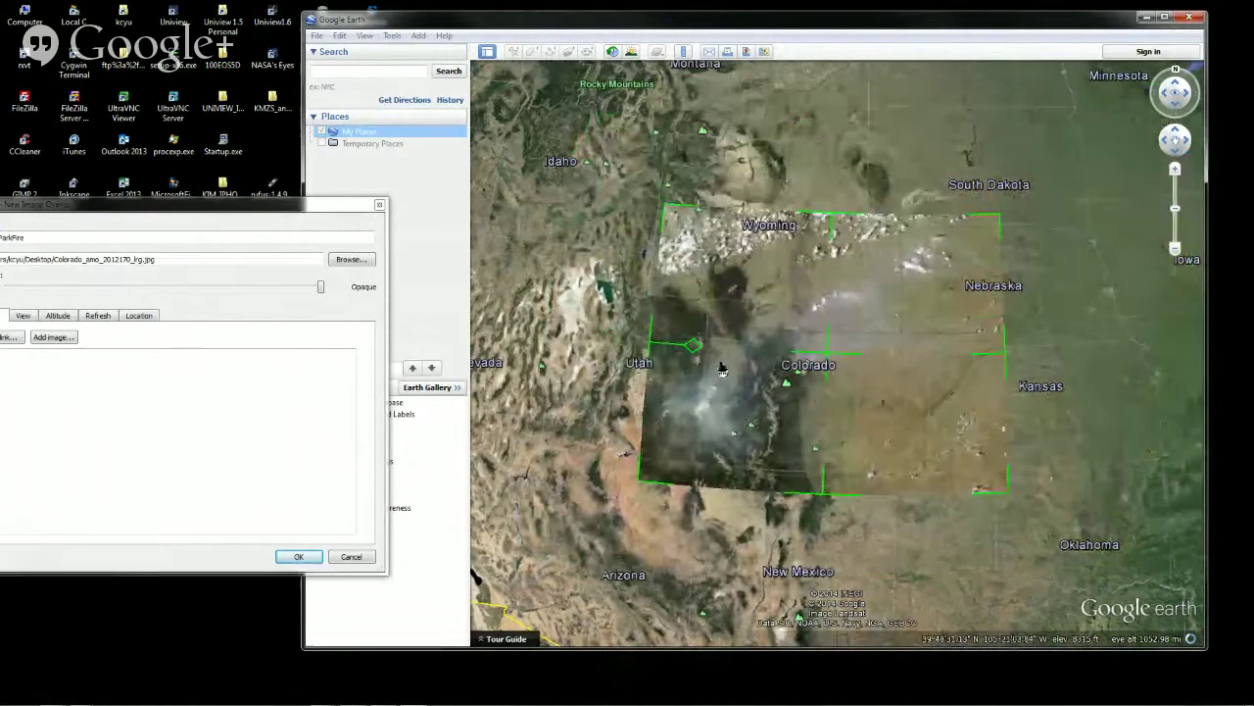
Step: Make the overlay about half transparent so that the map beneath can be used for alignment
drag(285, 205, 401, 213)
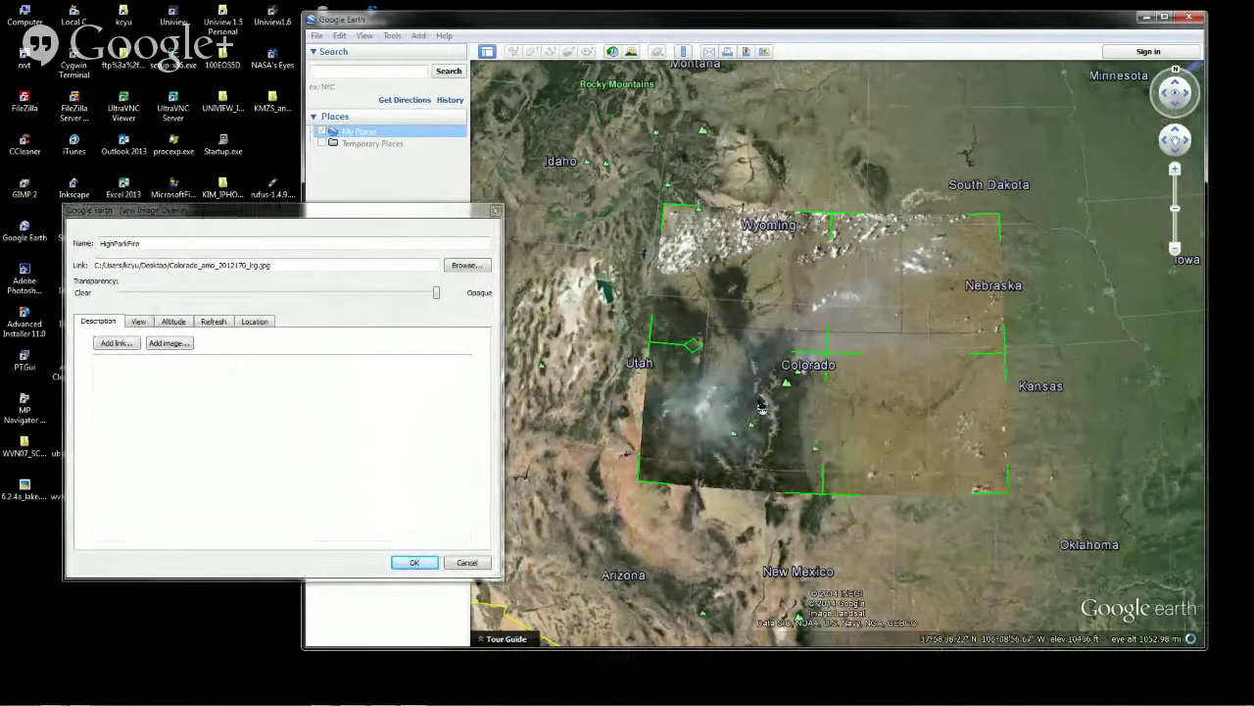
click(439, 321)
drag(428, 290, 331, 301)
click(834, 366)
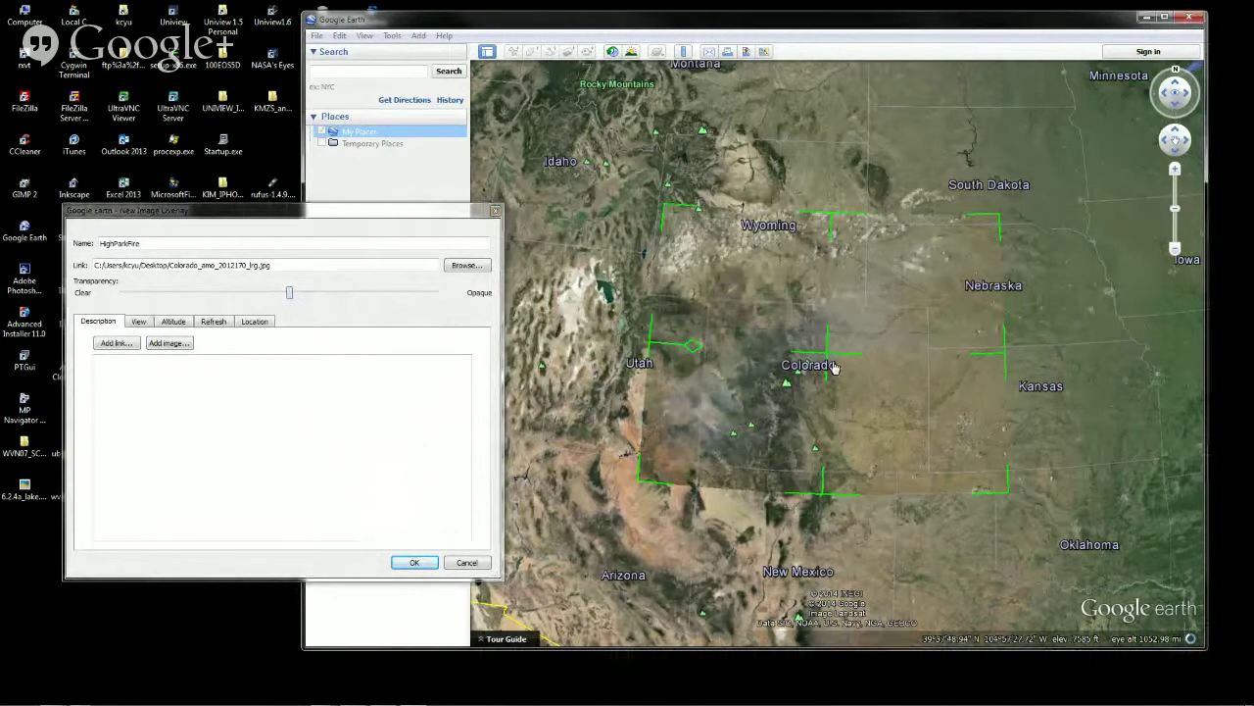
Step: Move and resize the overlay to match the state borders beneath it, and accept it at full opacity
drag(834, 365, 868, 354)
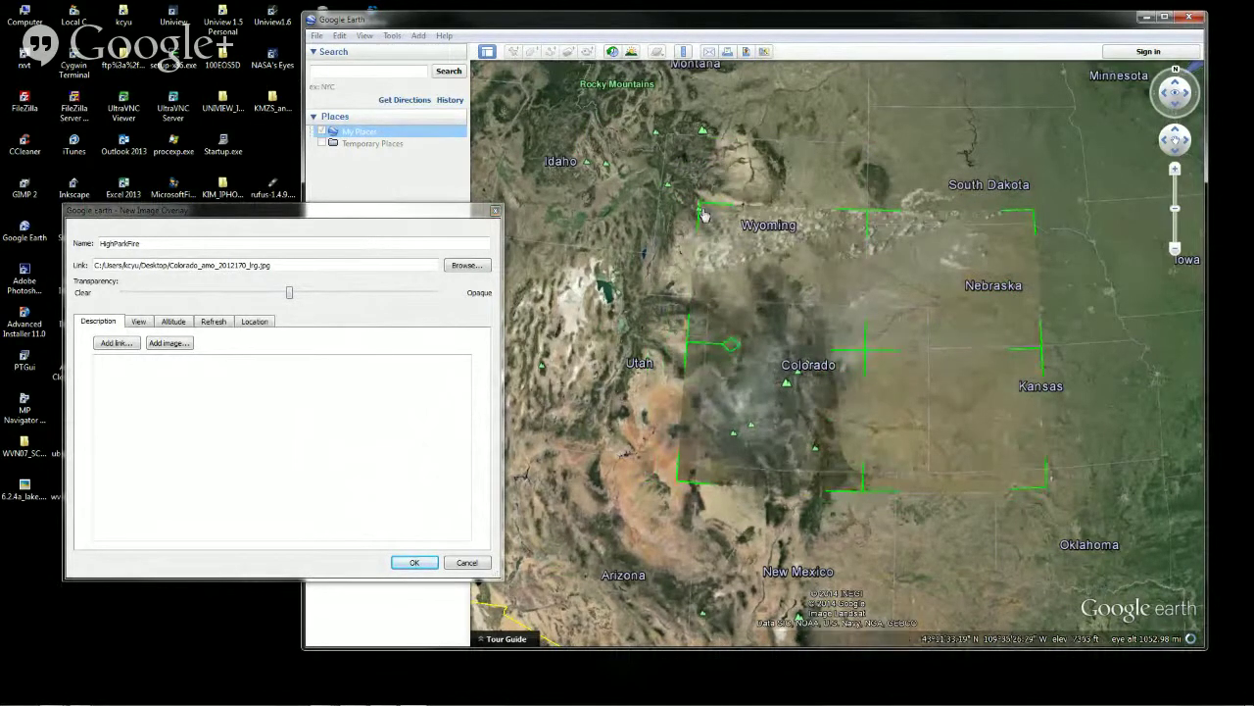
drag(704, 215, 721, 246)
drag(879, 377, 861, 359)
drag(1025, 471, 912, 418)
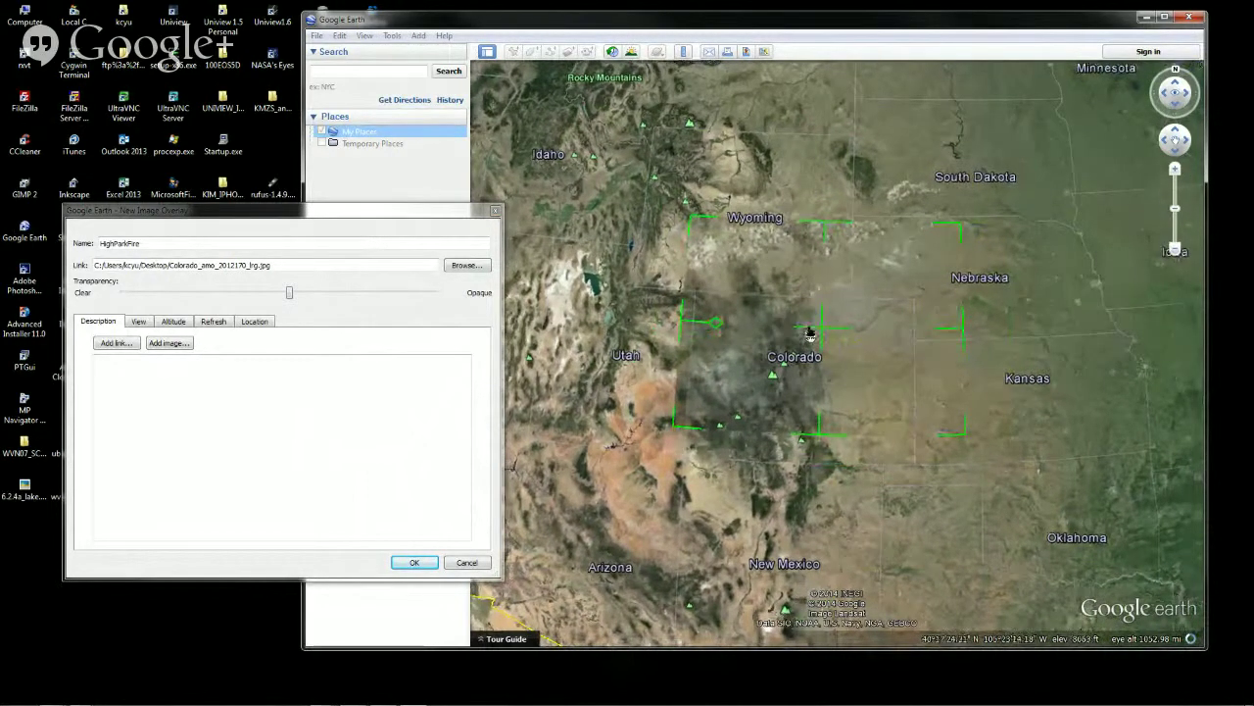
drag(823, 335, 797, 316)
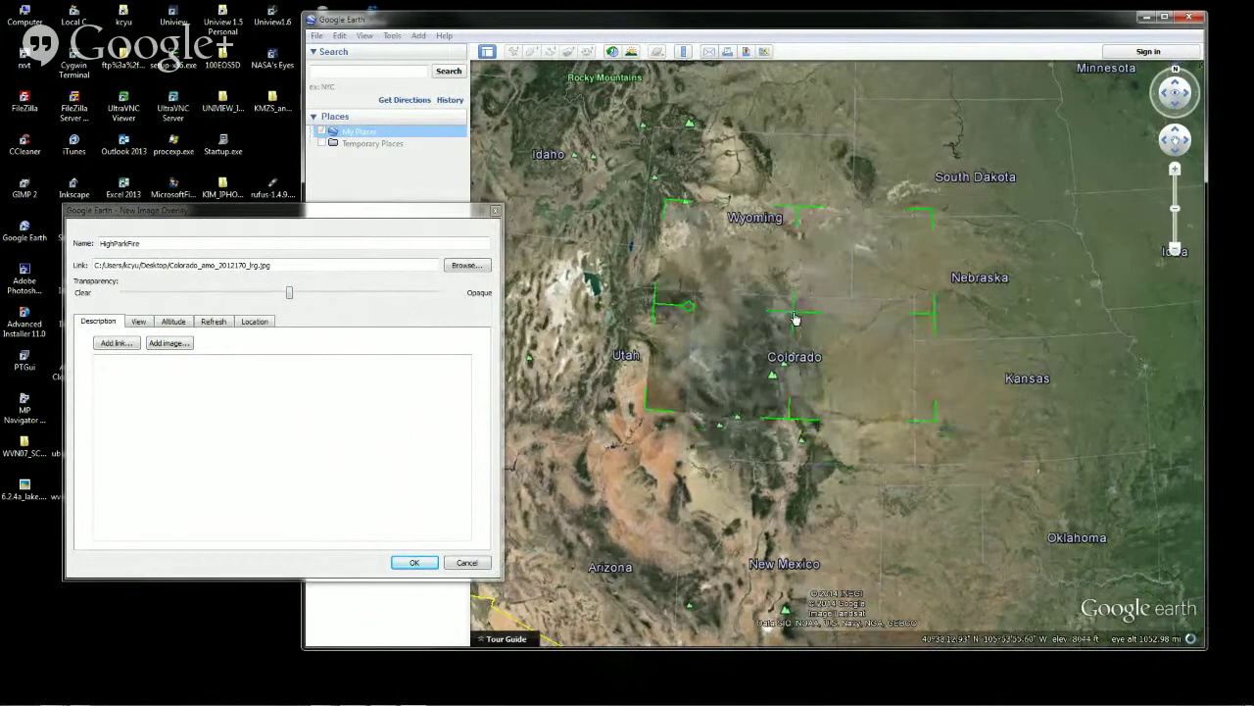
drag(647, 415, 637, 441)
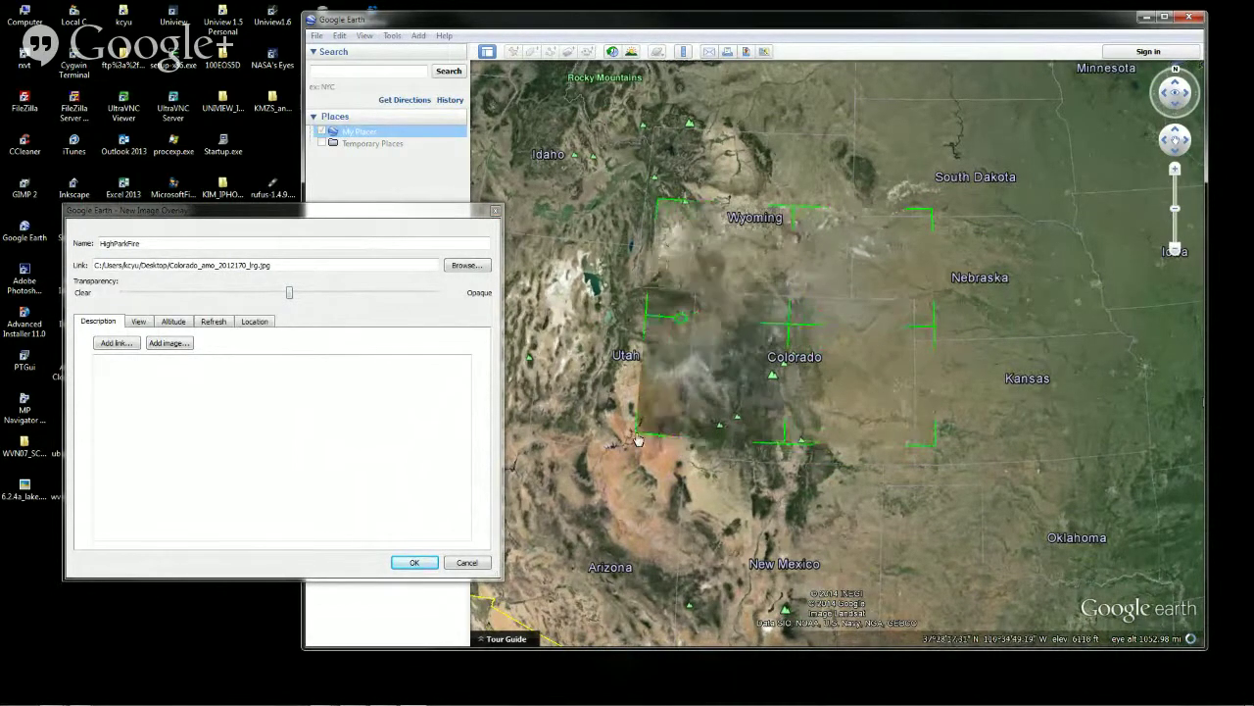
drag(664, 211, 678, 232)
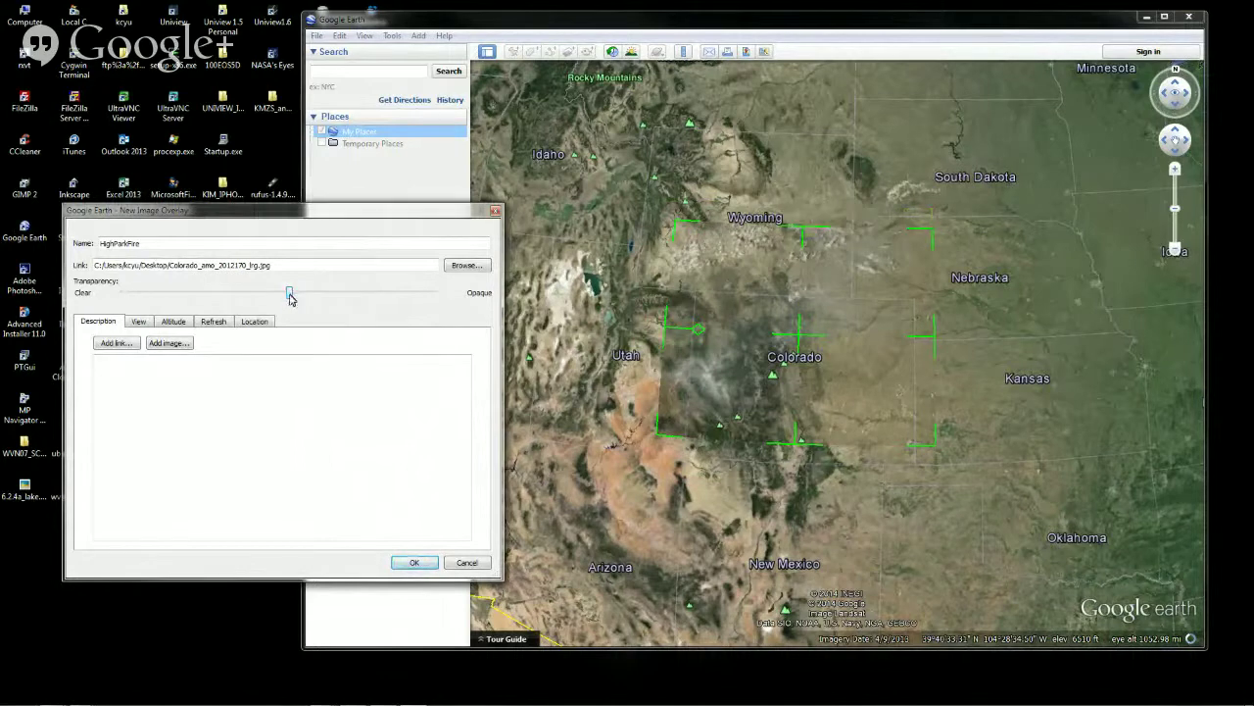
drag(290, 296, 443, 307)
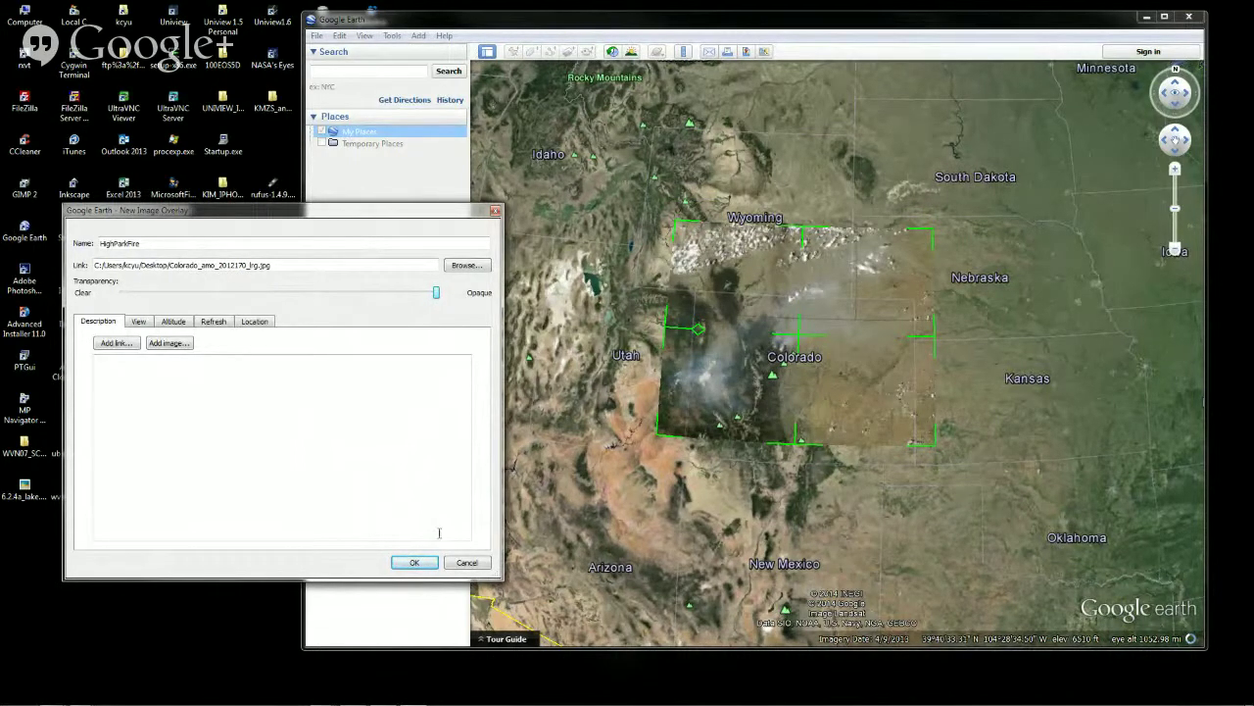
click(412, 562)
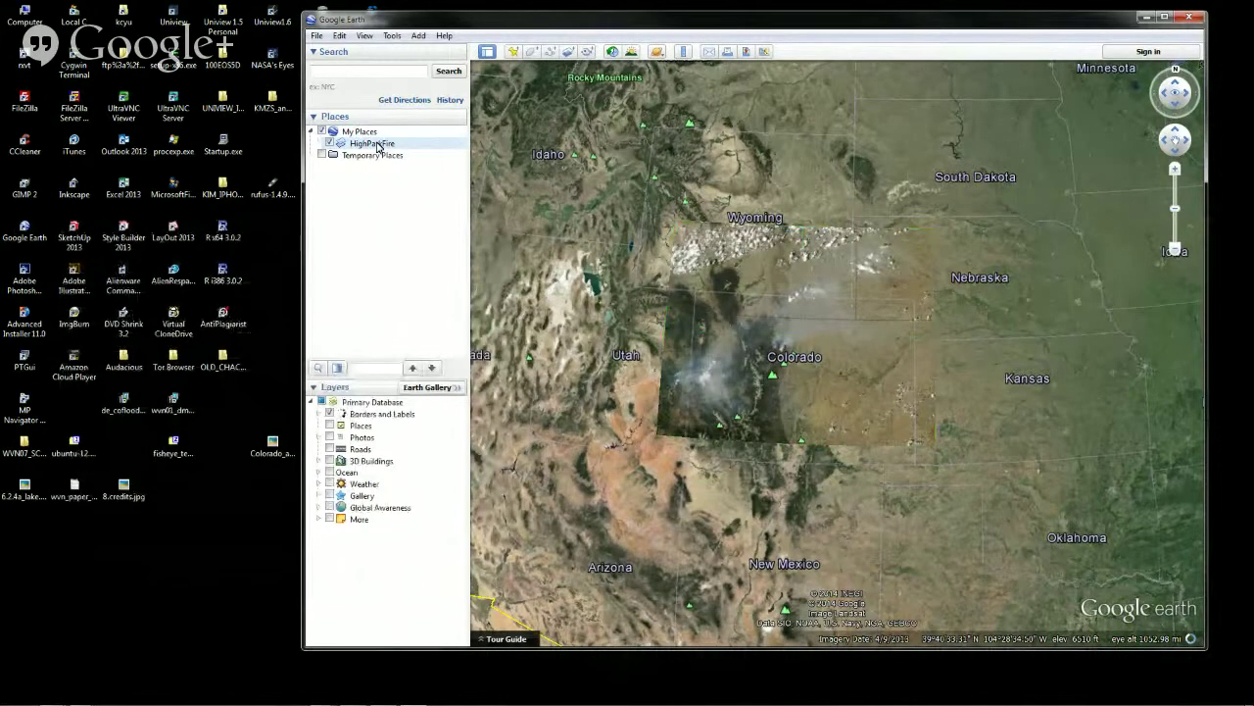
Step: Save the HighParkFire overlay to the desktop as a KMZ file and place its icon below the Colorado image
click(377, 145)
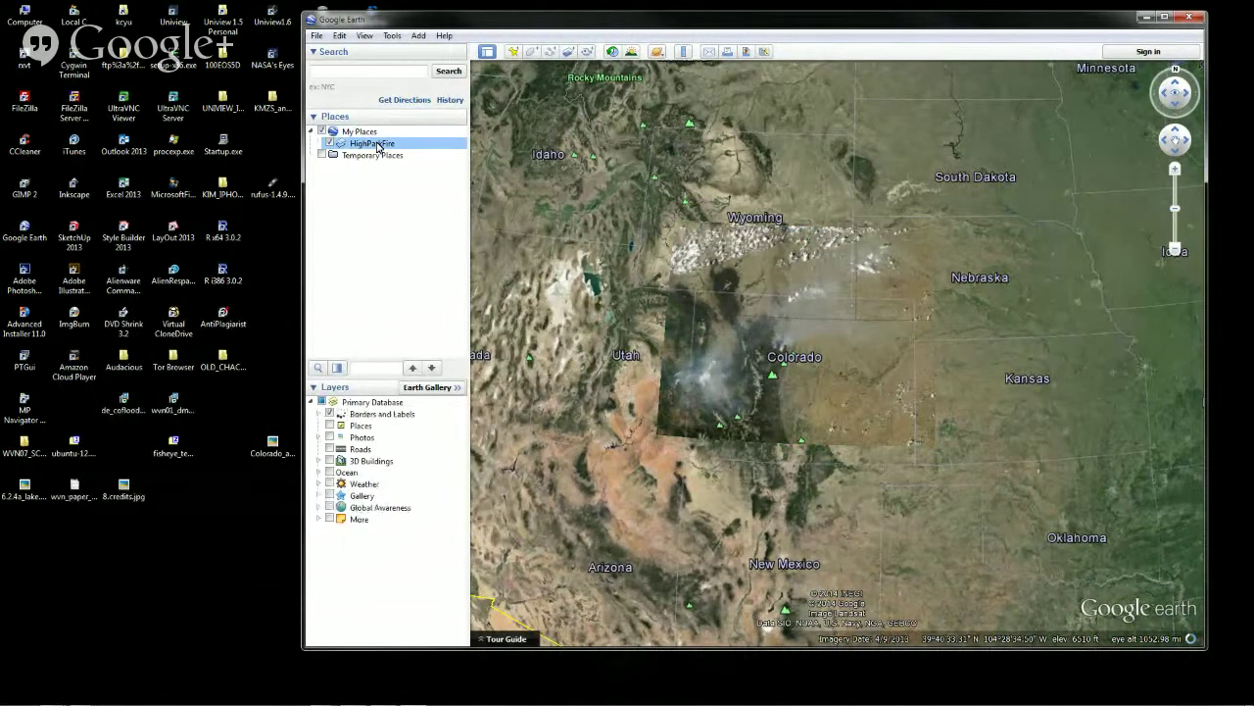
right_click(377, 147)
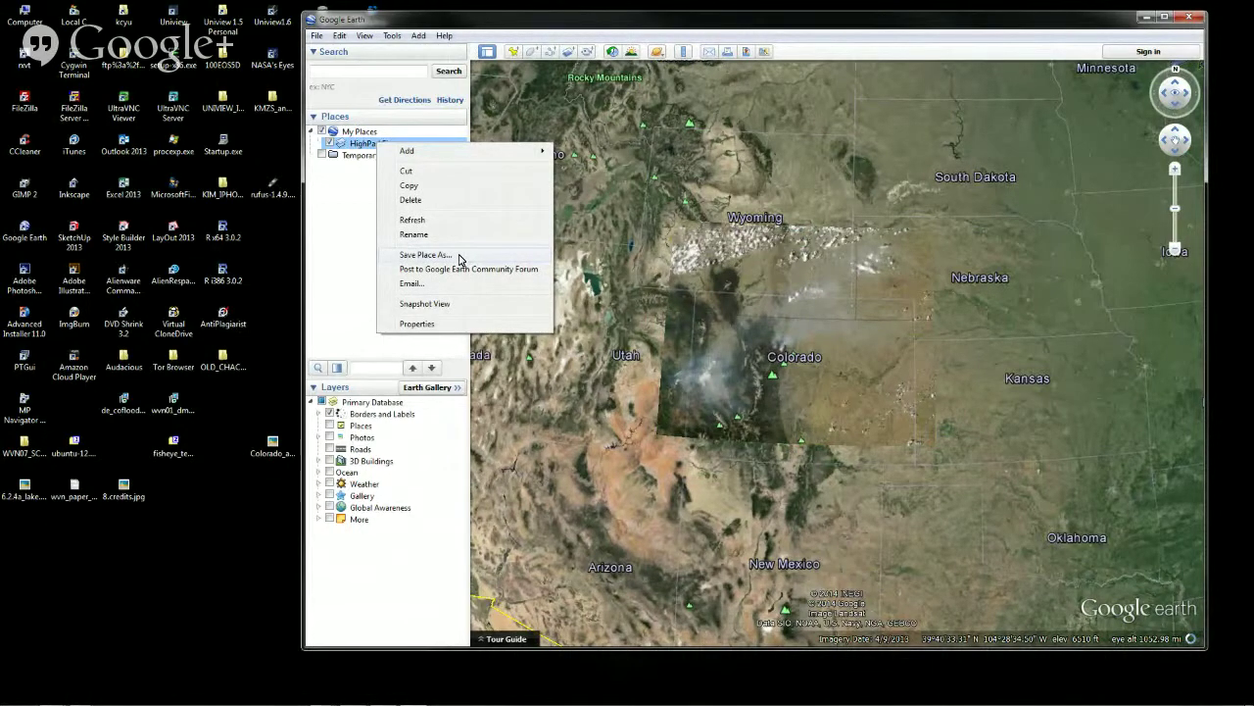
click(426, 255)
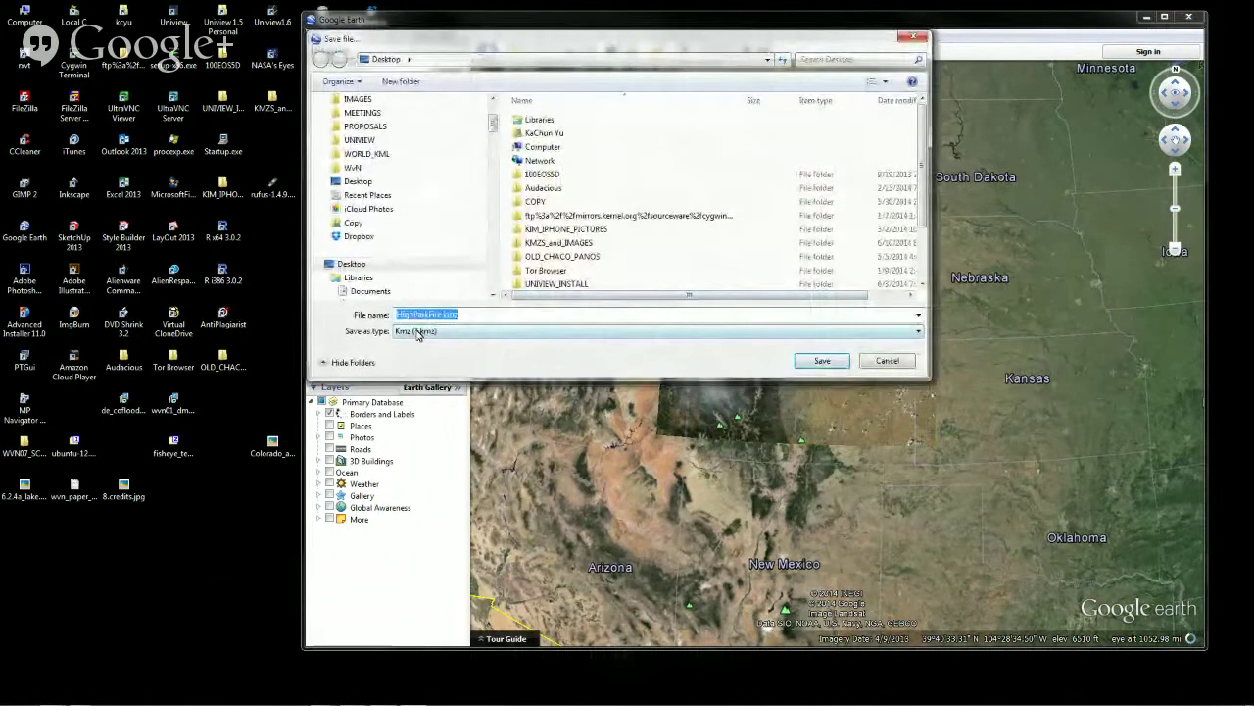
click(831, 360)
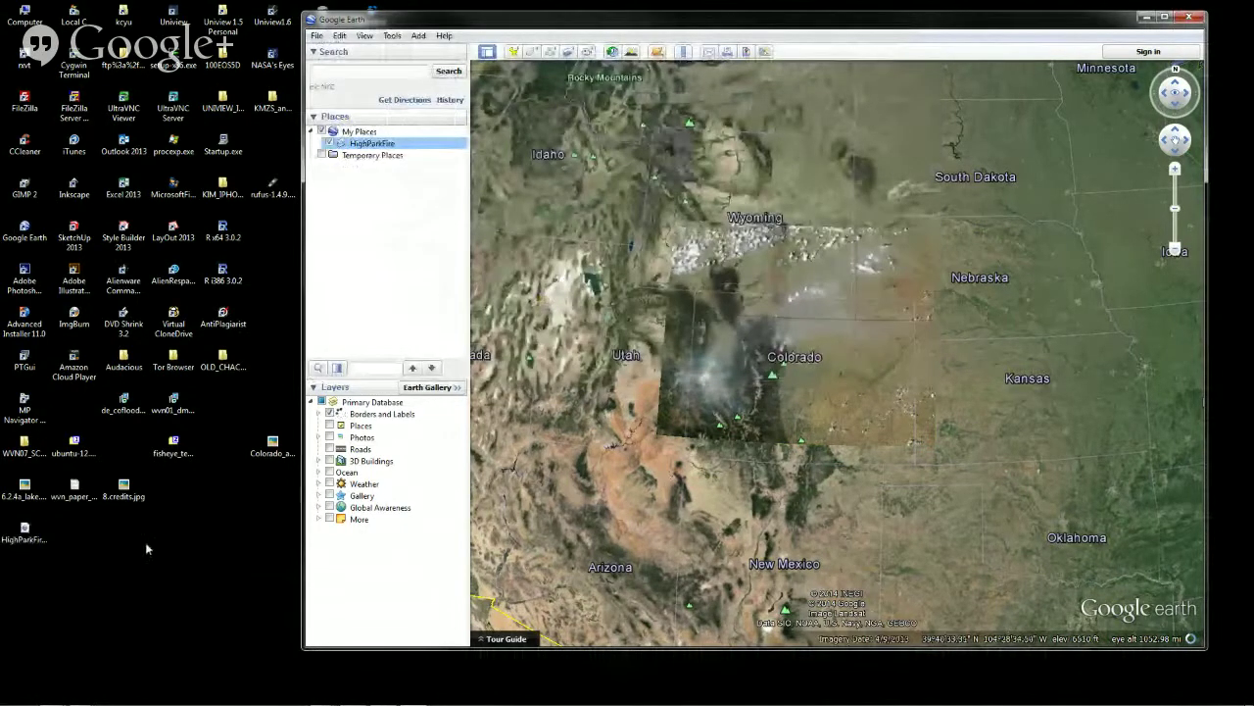
drag(25, 539, 246, 550)
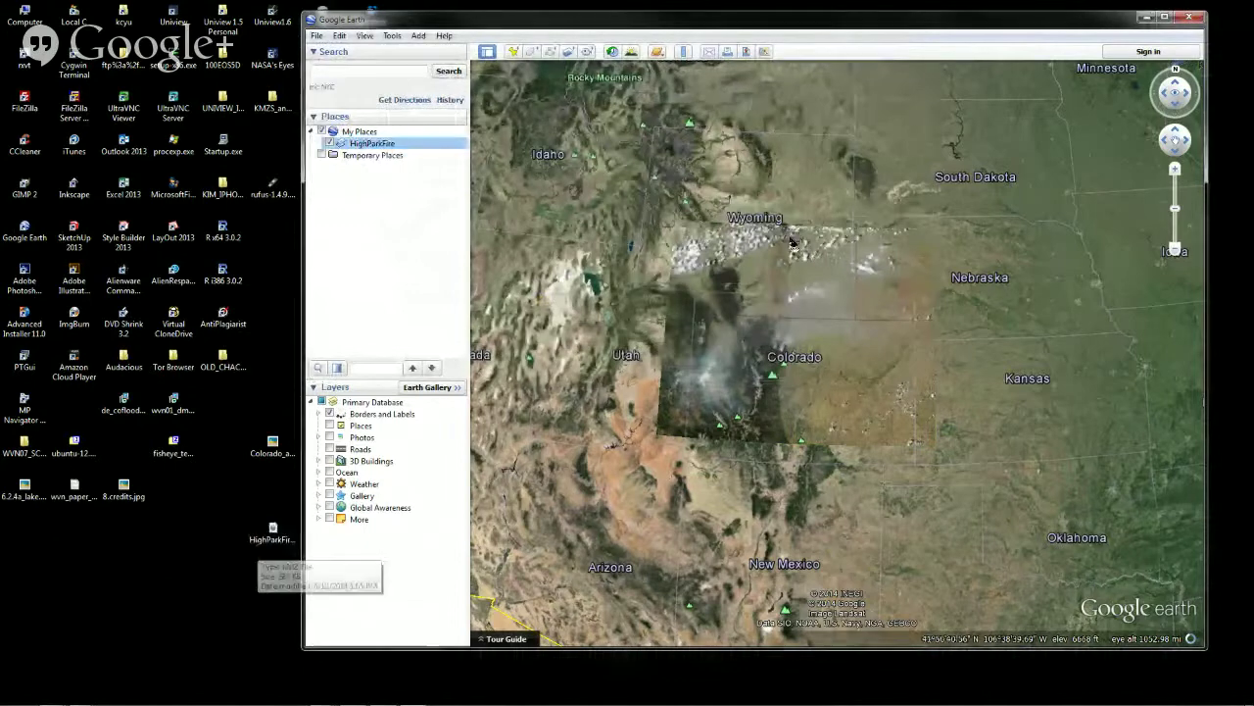
Step: Switch from Google Earth to the Uniview 1.5 launcher, expand its extra options, and open the Uniview user folder
click(1146, 18)
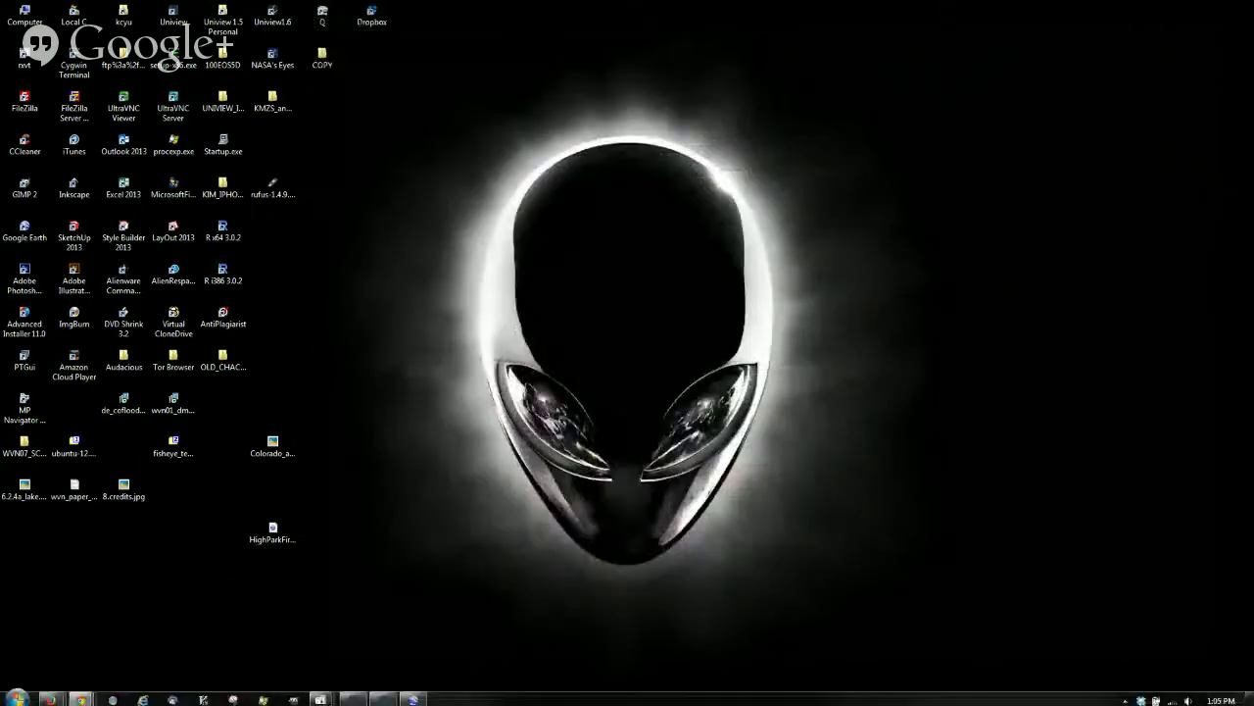
click(383, 698)
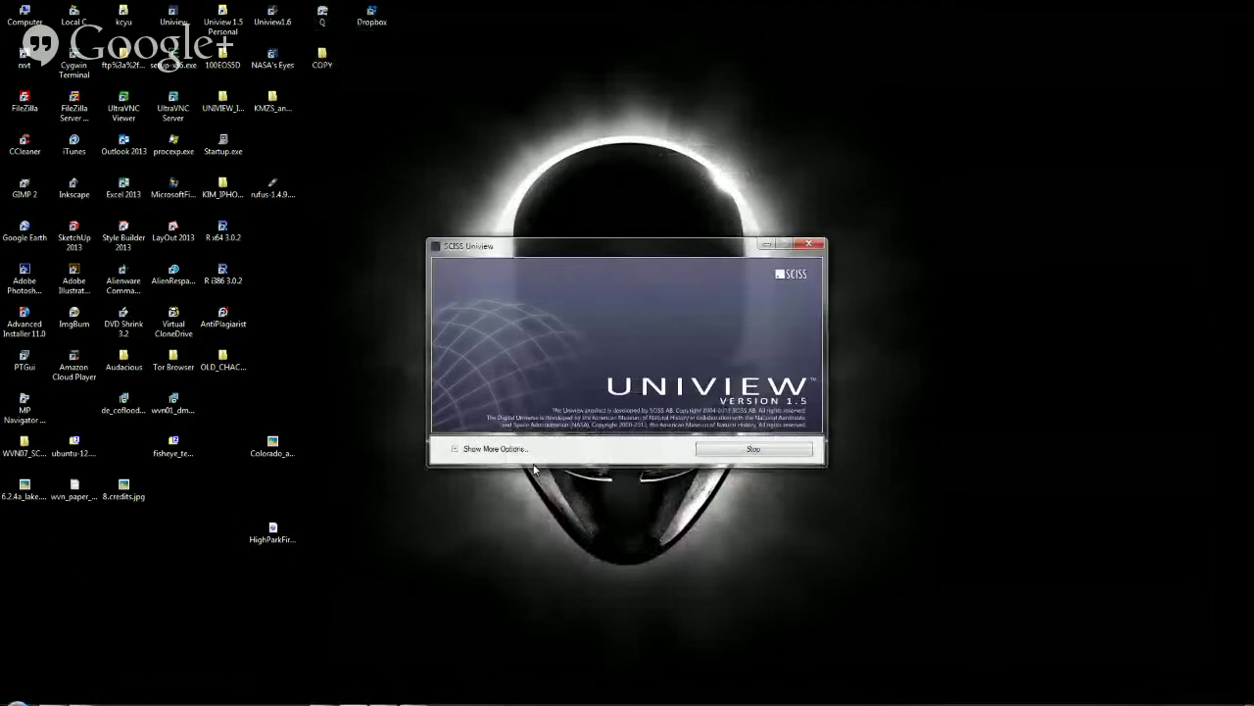
click(459, 450)
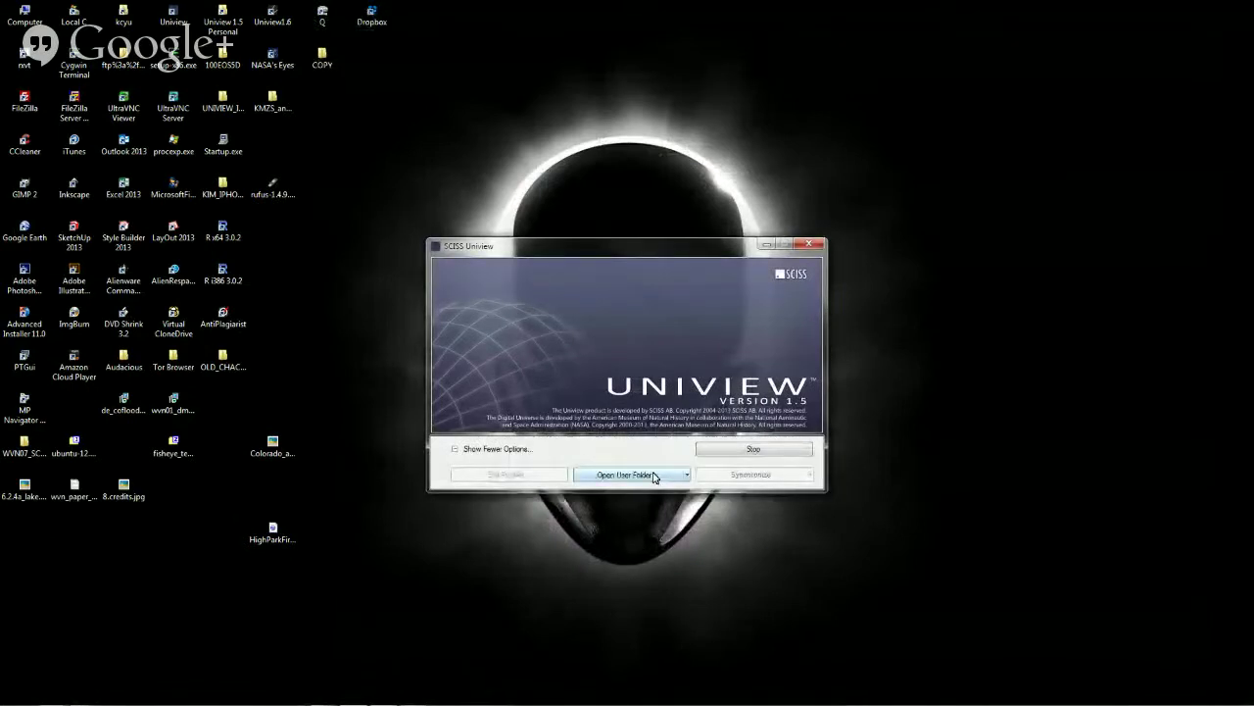
click(653, 476)
Step: Move HighParkFire.kmz from the desktop into the KML Objects folder, replacing the existing file, and put the folder window away
click(669, 198)
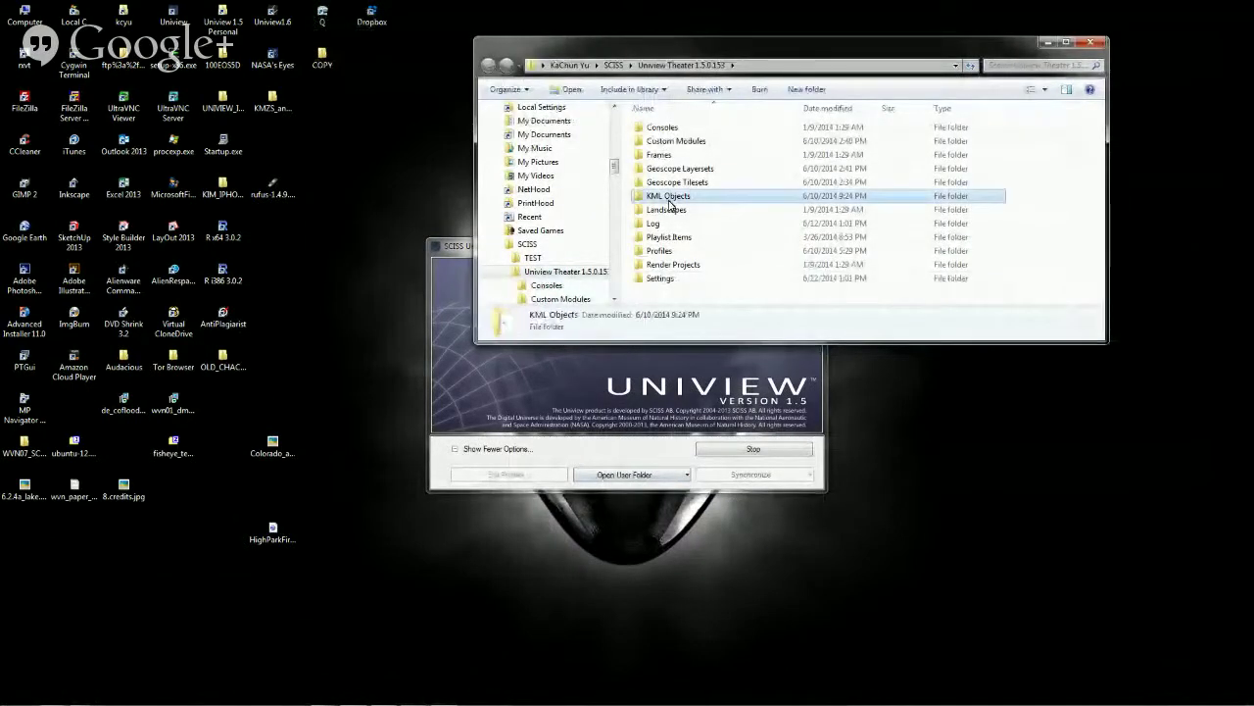
click(379, 450)
drag(273, 524, 689, 202)
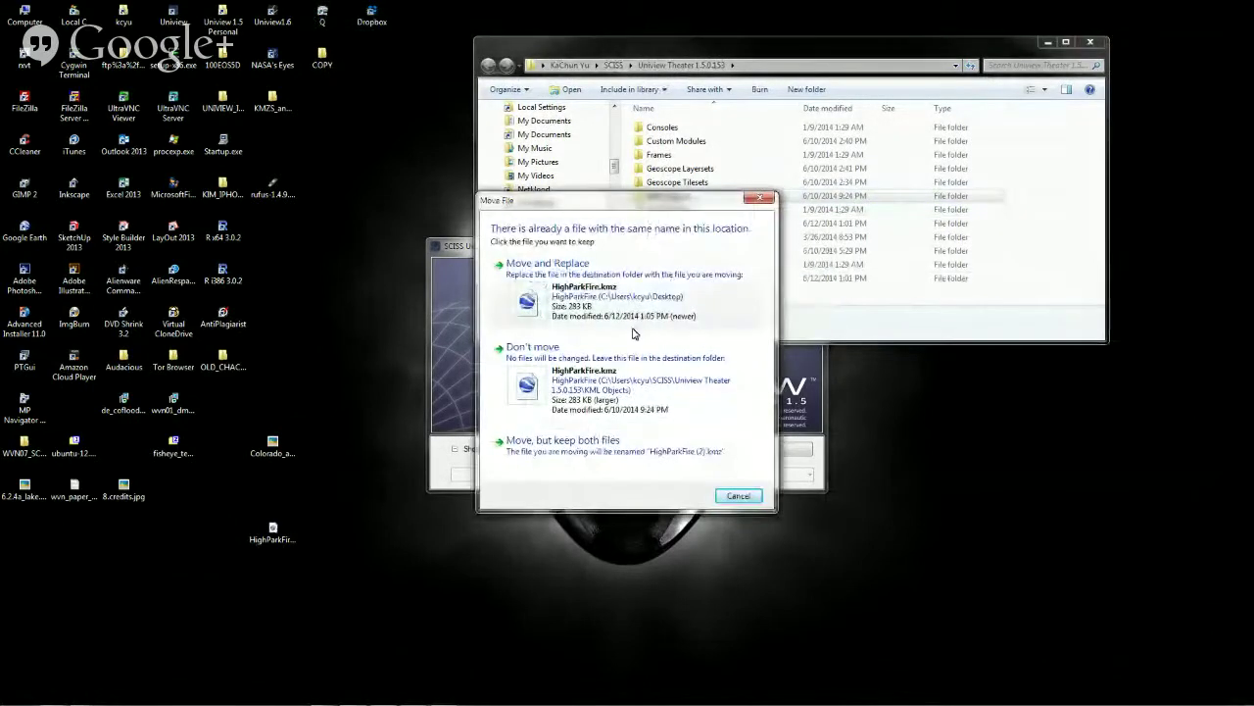
click(620, 330)
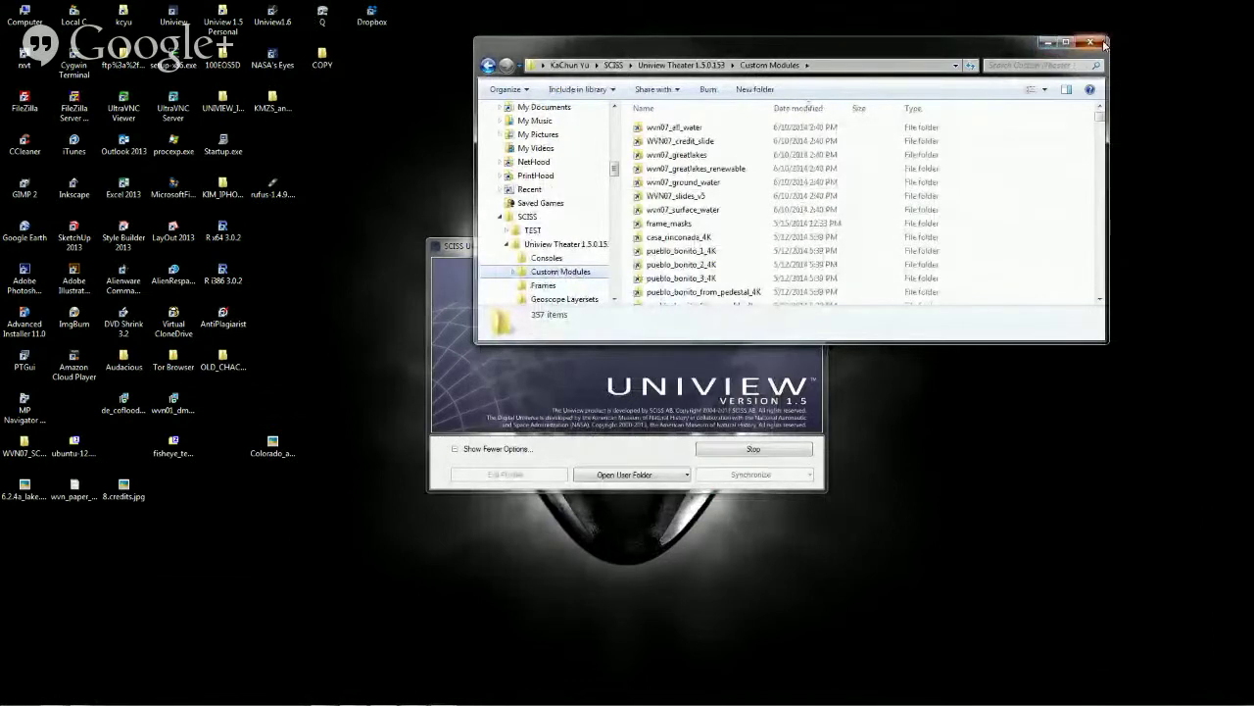
click(1047, 42)
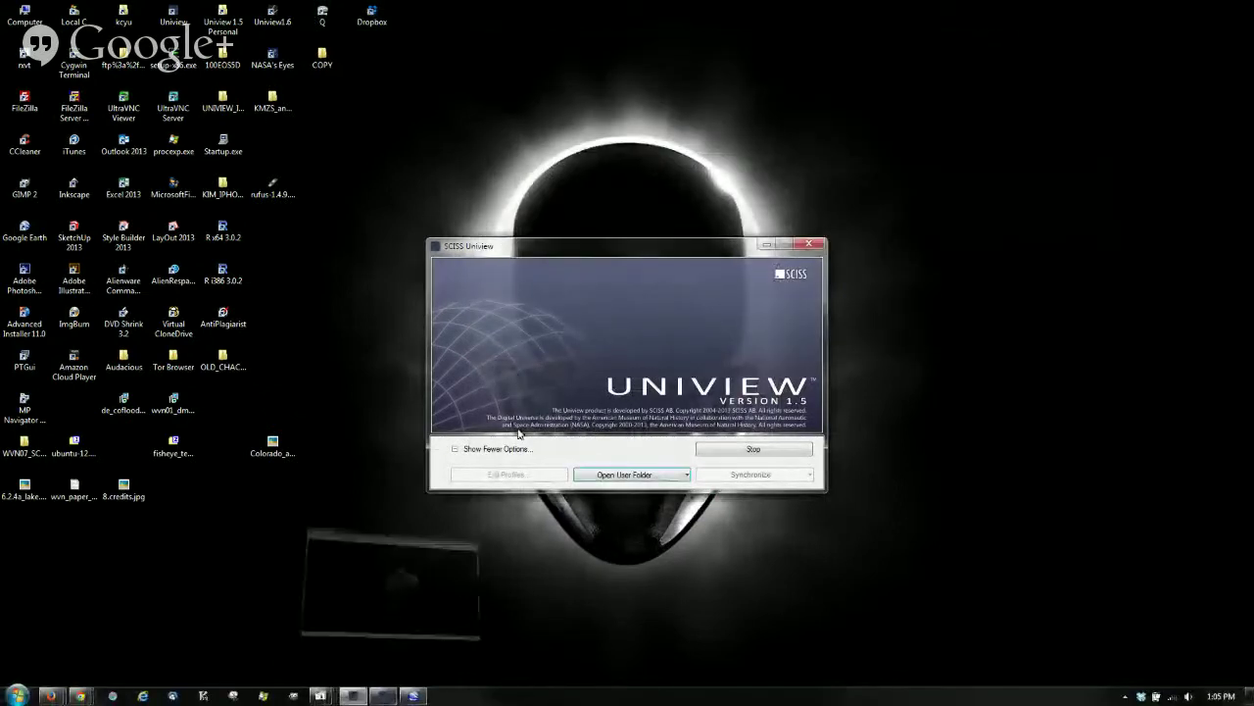
Step: Switch to Uniview Theater and add HighParkFire.kmz from the locally stored KML files as a Geoscope layer on Earth
click(765, 245)
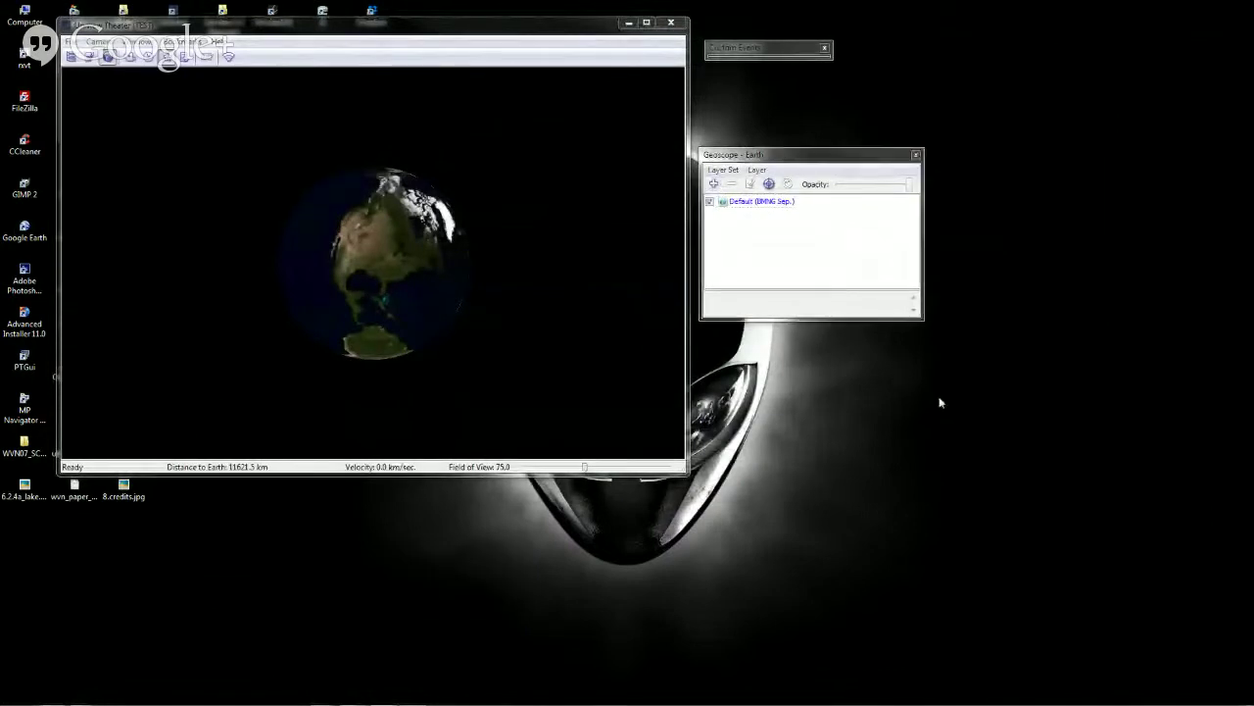
drag(723, 60, 887, 240)
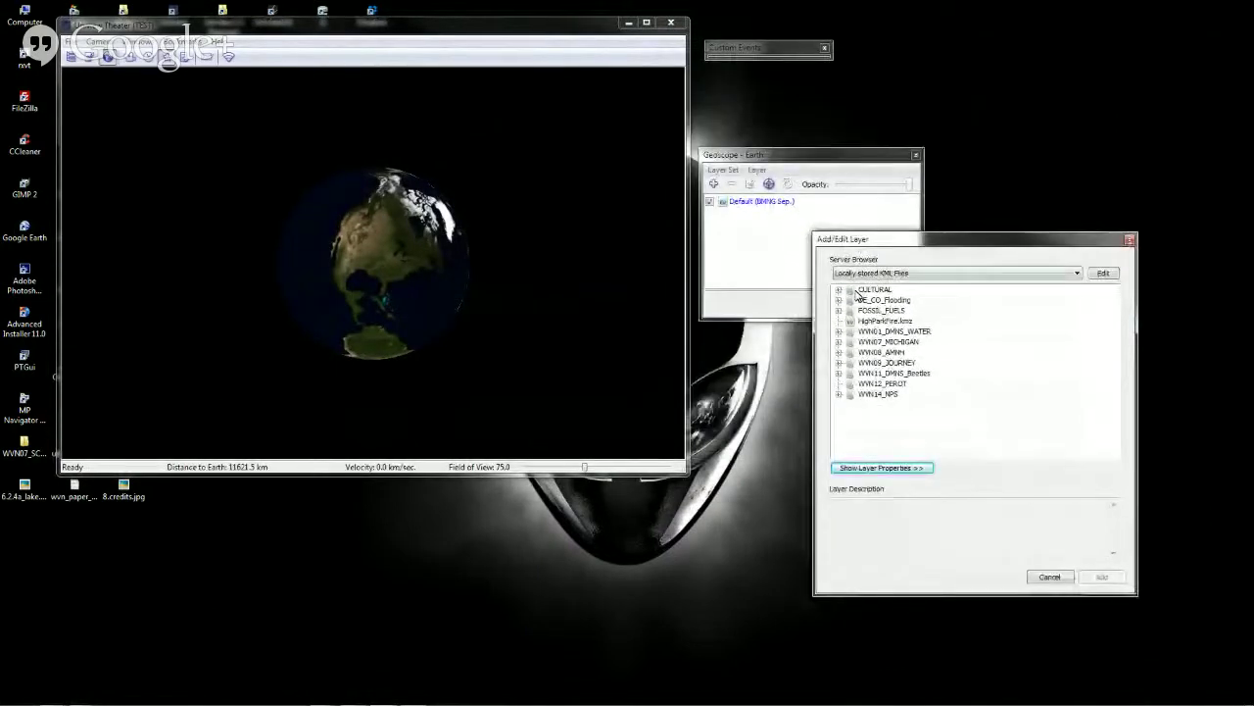
click(880, 321)
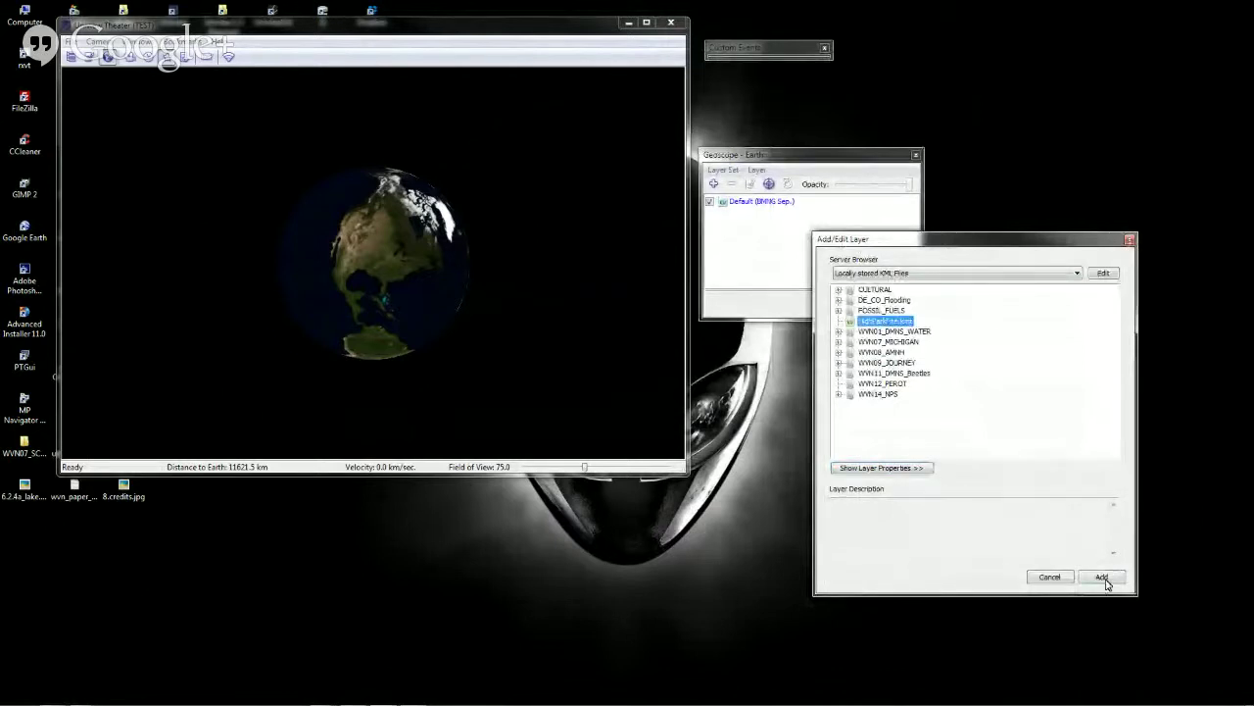
click(1103, 577)
click(501, 252)
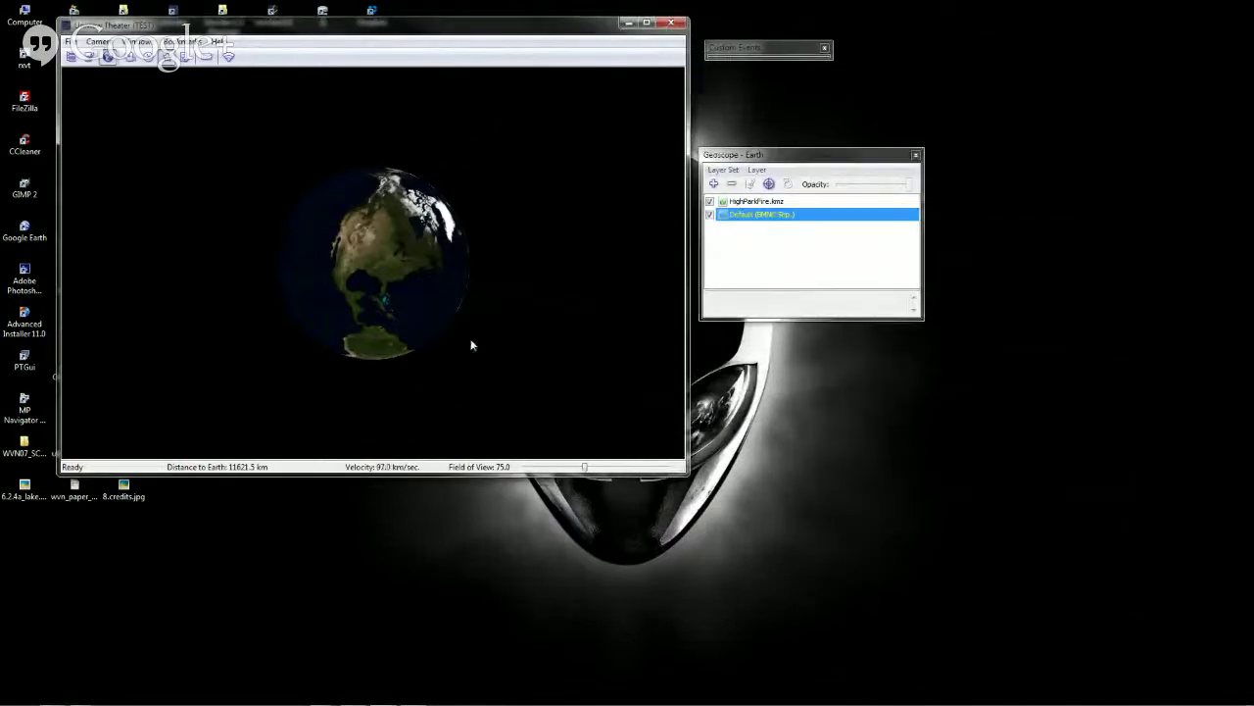